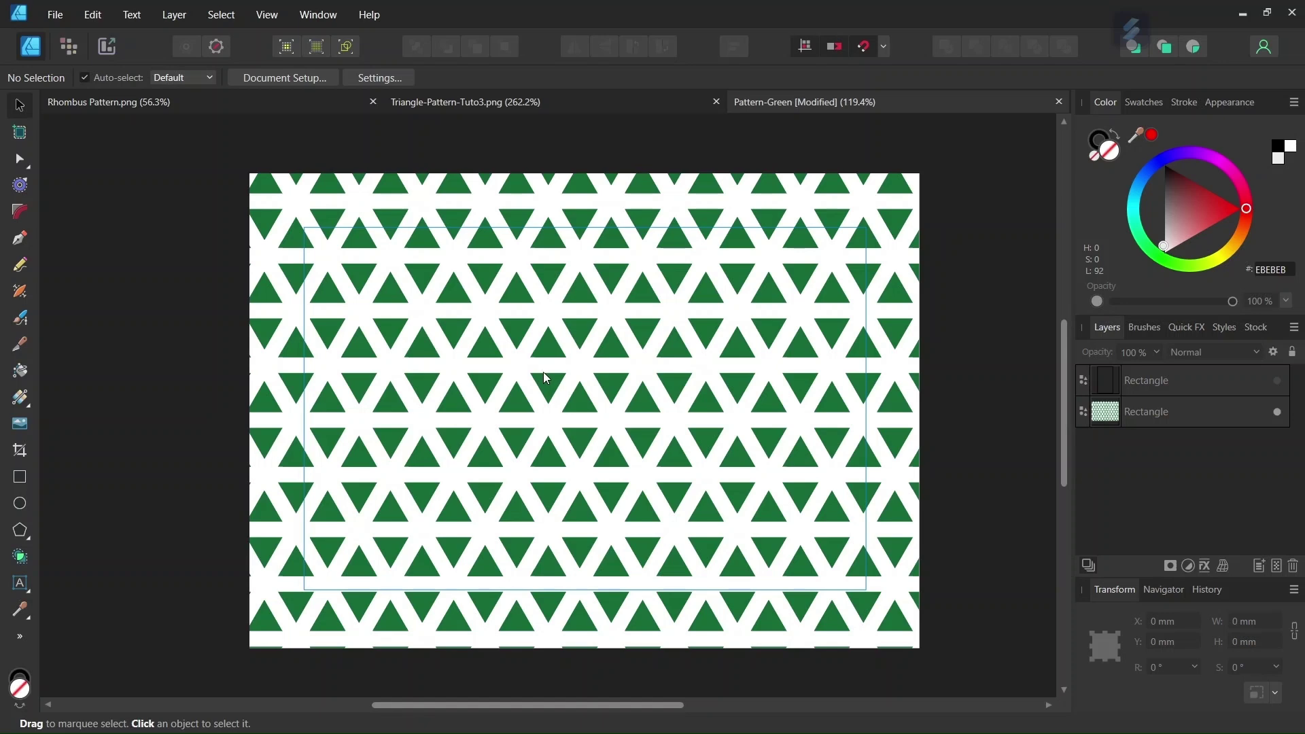
Step: Close the Rhombus Pattern document, leaving the green triangle Pattern-Green document in view
key("ctrl+Tab")
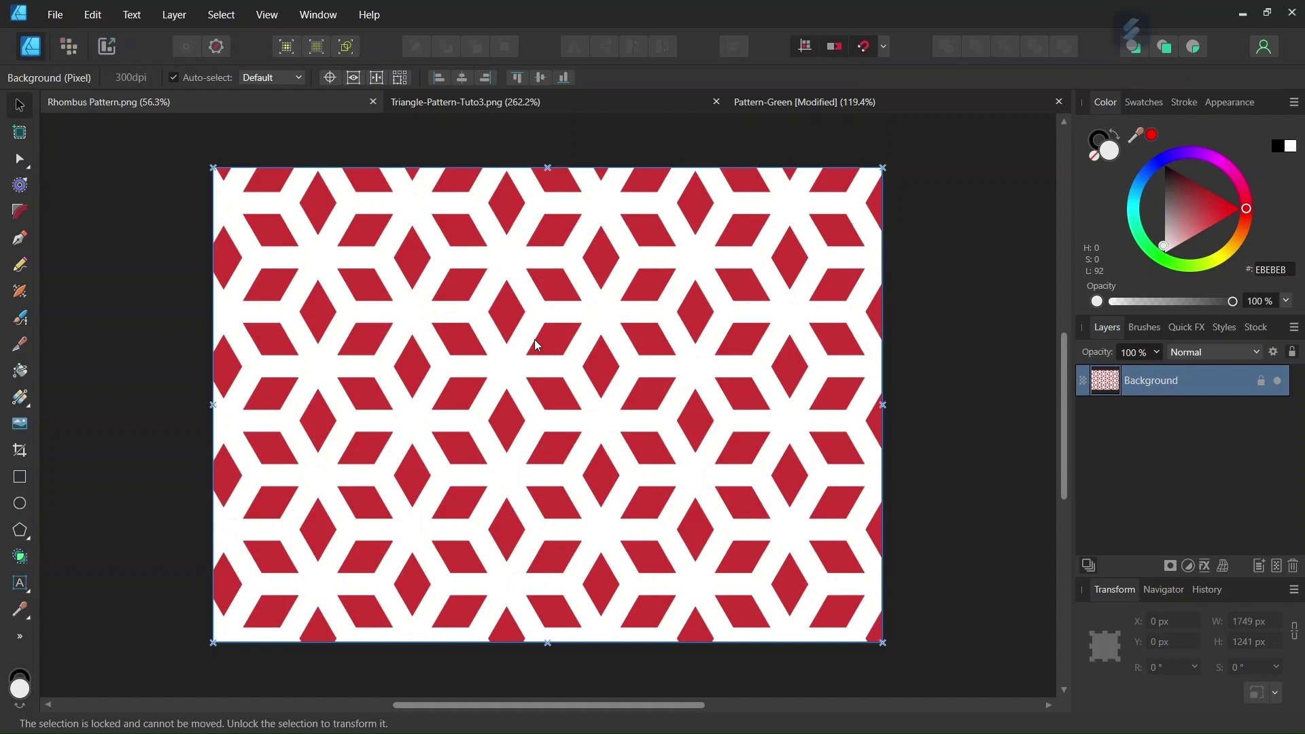
key("ctrl+w")
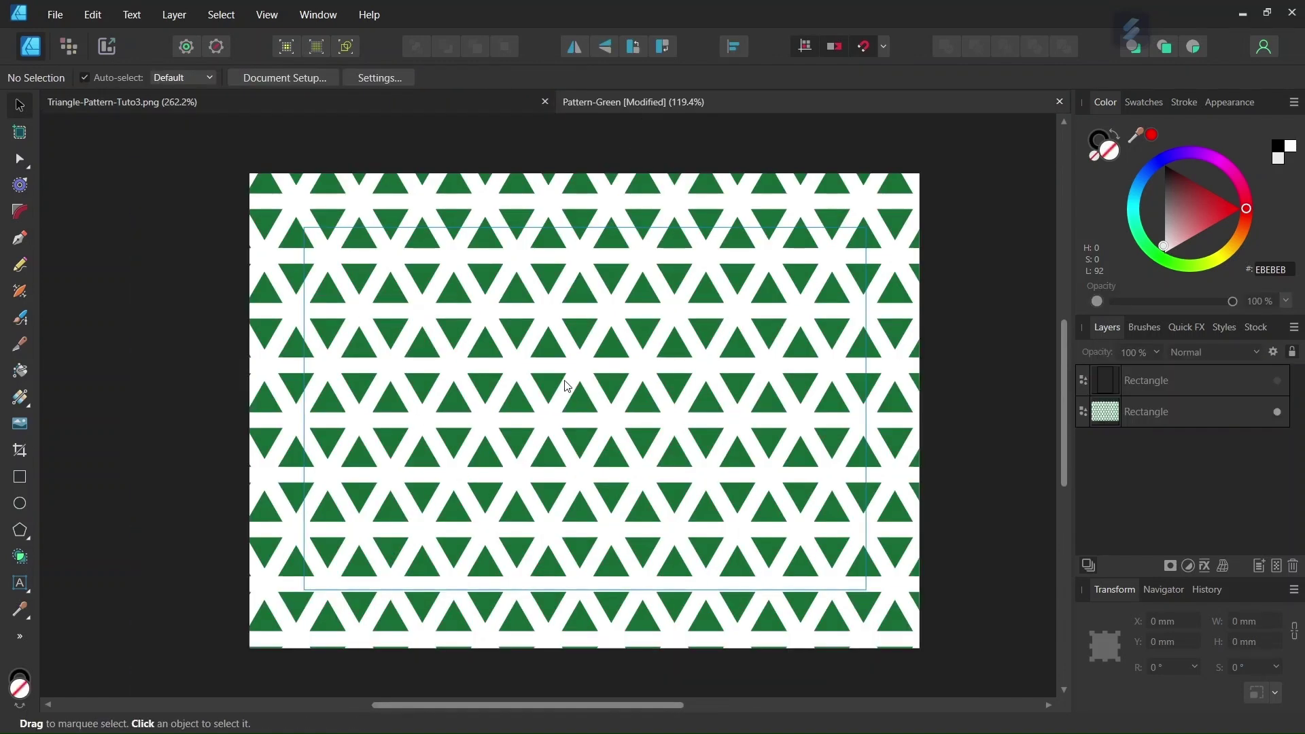
scroll(577, 354, "up", 1)
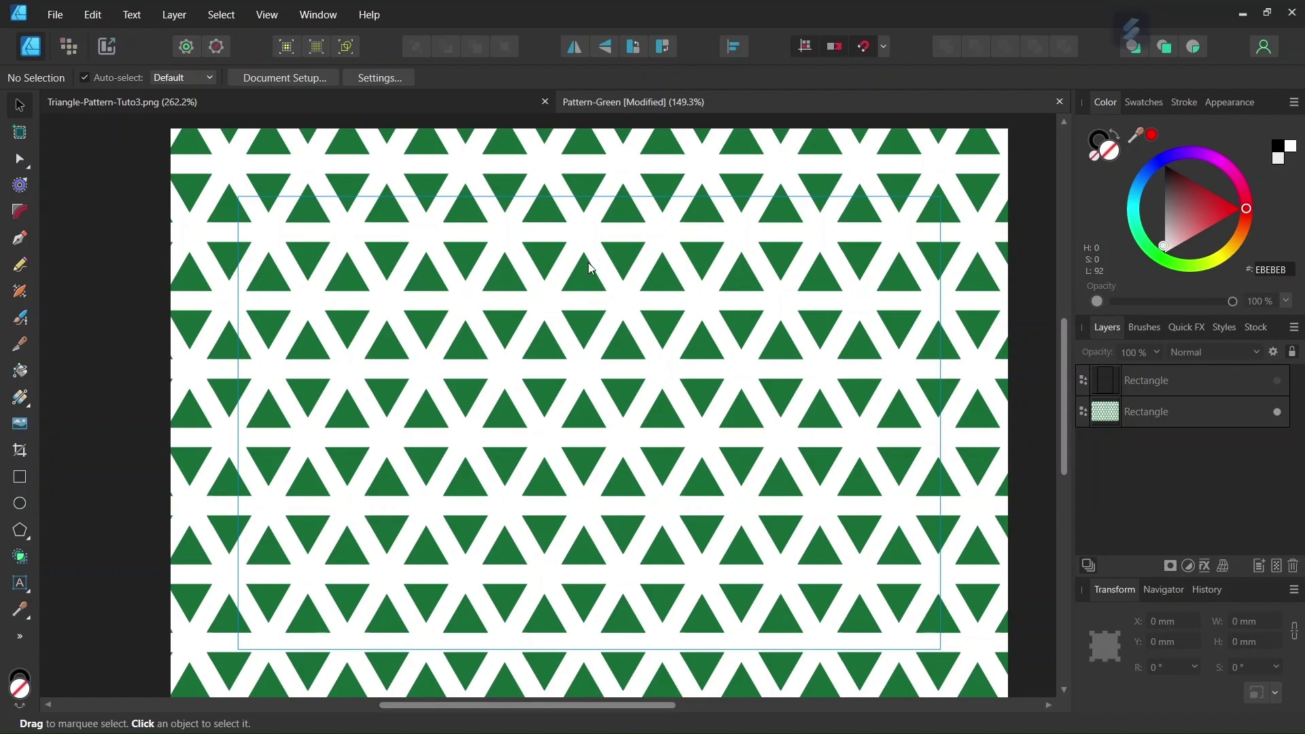
Step: Show the top black-outlined tile rectangle, zoom to inspect it, then view Triangle-Pattern-Tuto3.png
left_click(1278, 382)
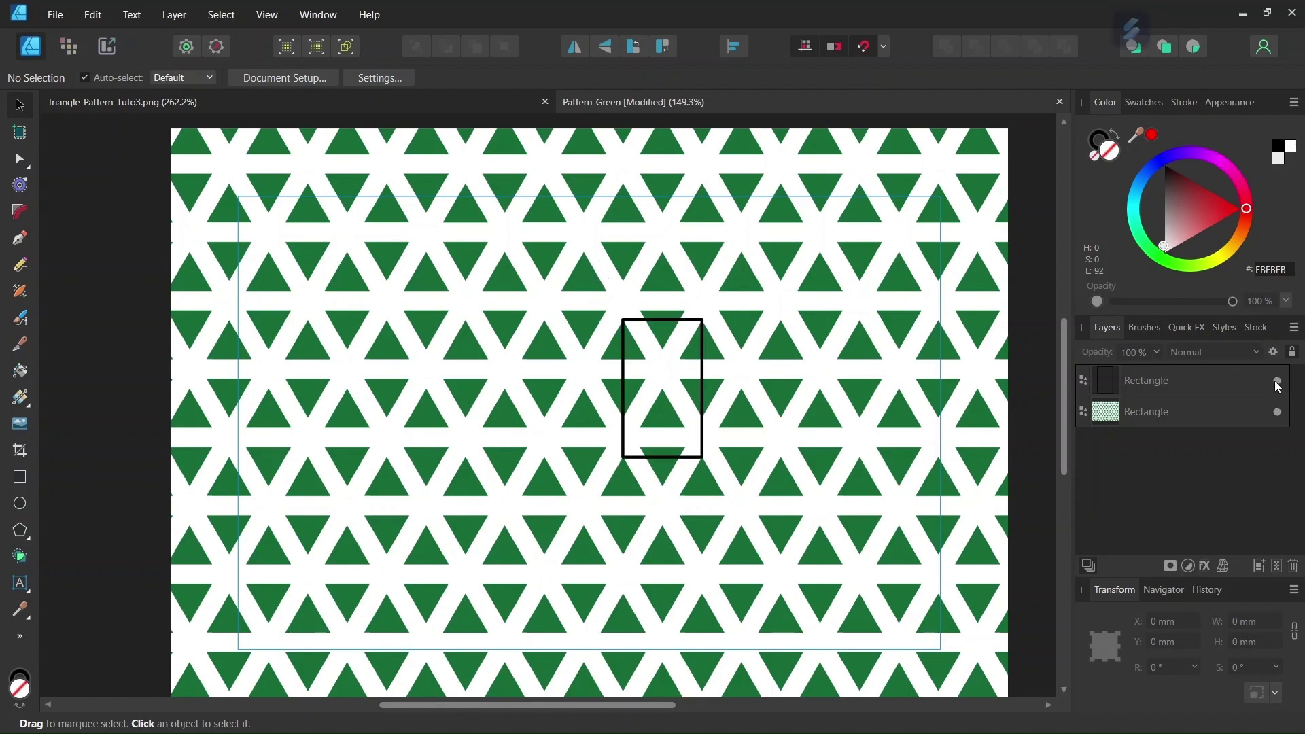
scroll(758, 376, "up", 1)
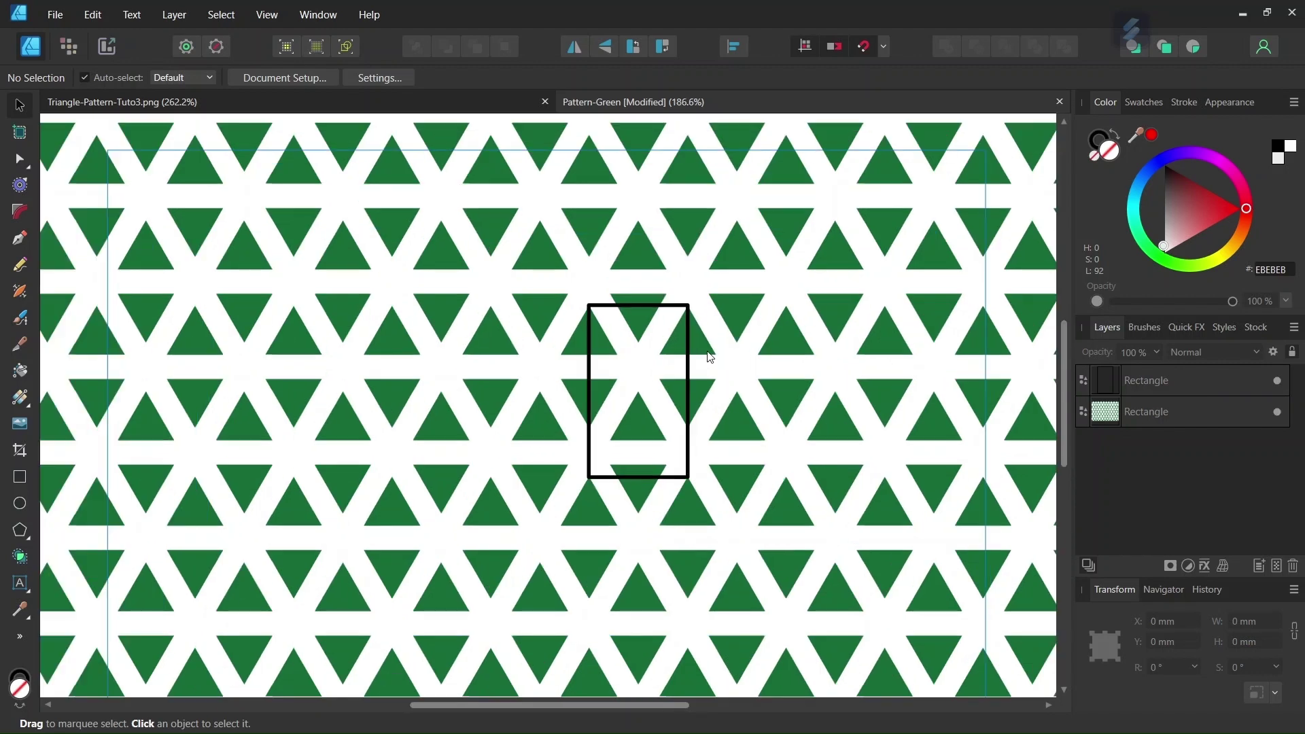
scroll(712, 367, "up", 1)
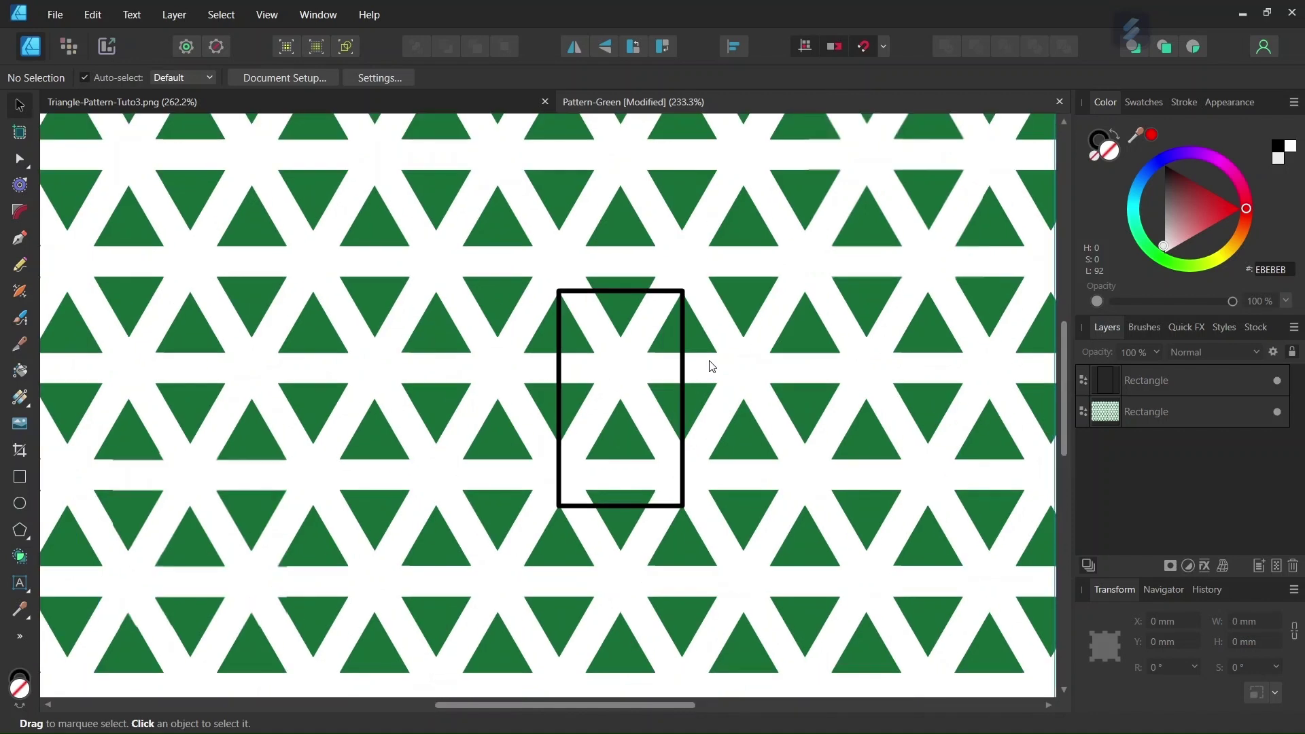
scroll(711, 365, "down", 2)
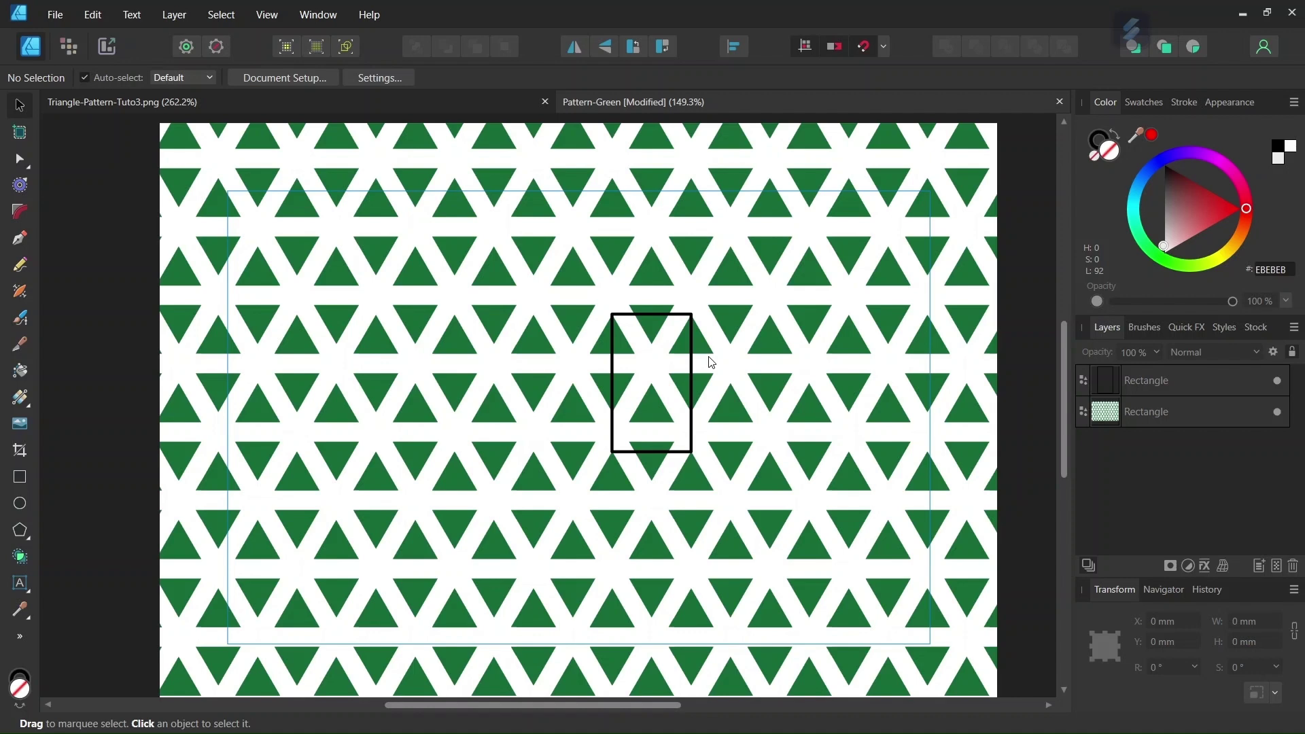
scroll(712, 362, "up", 1)
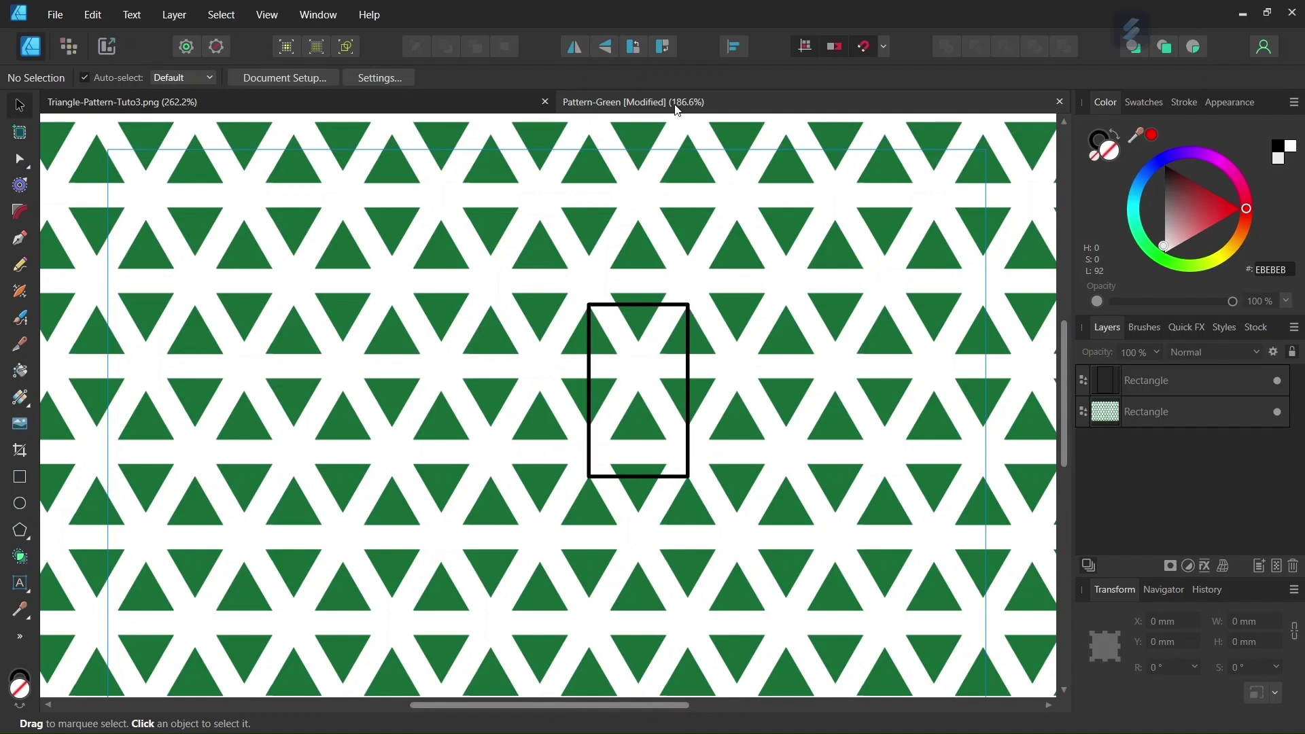
left_click(493, 102)
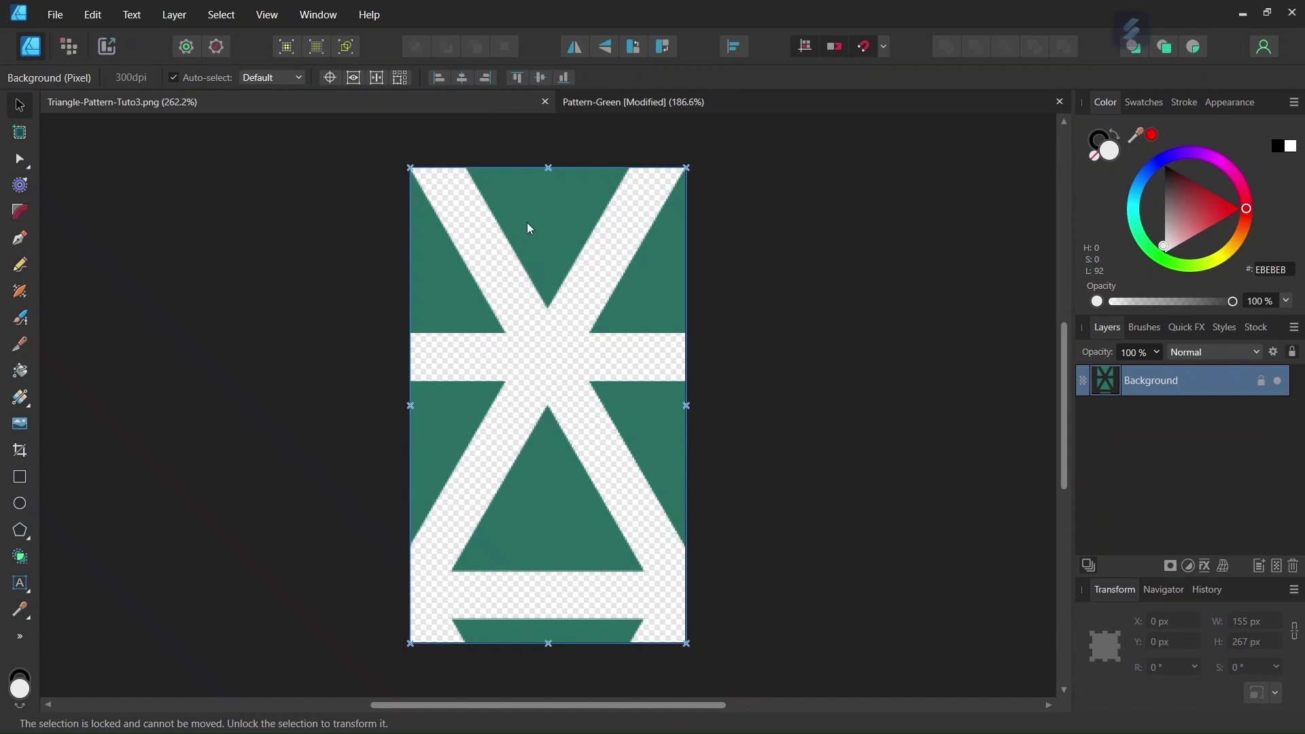
Step: Close Triangle-Pattern-Tuto3.png and start a new document from the File menu
left_click(545, 102)
left_click(55, 14)
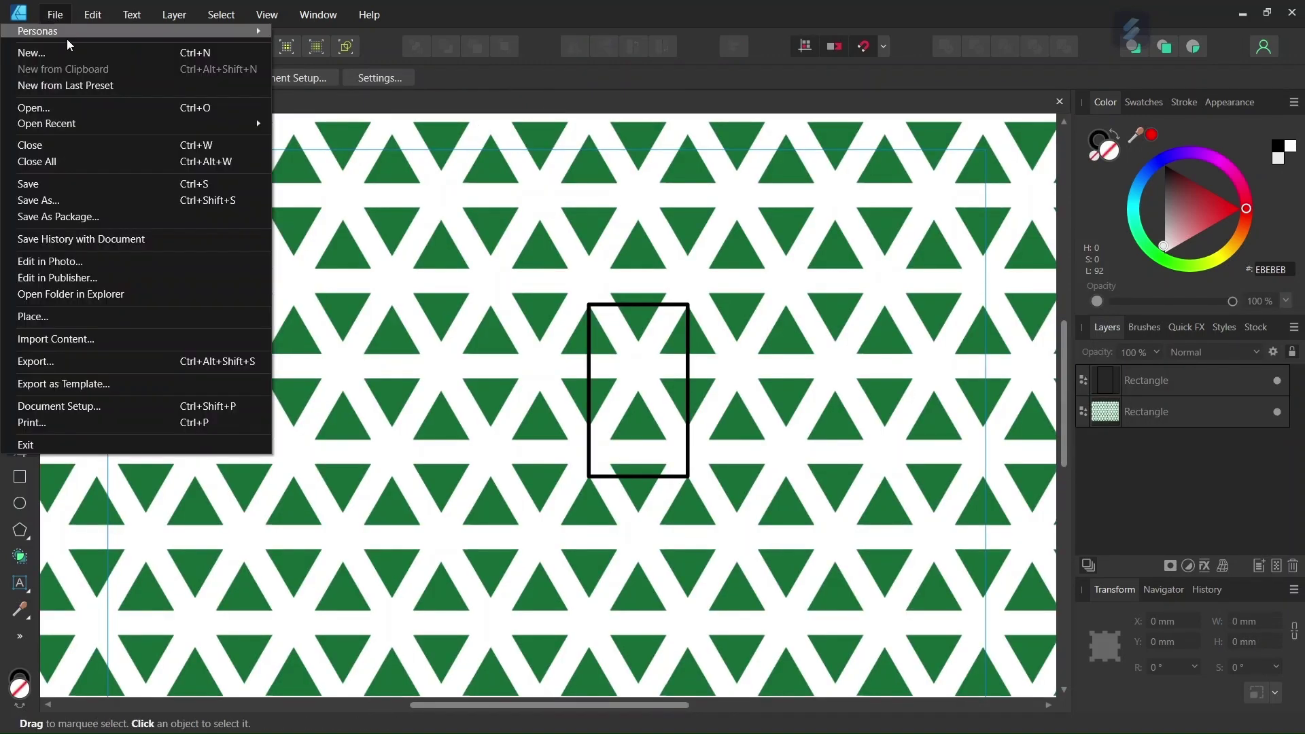
left_click(64, 55)
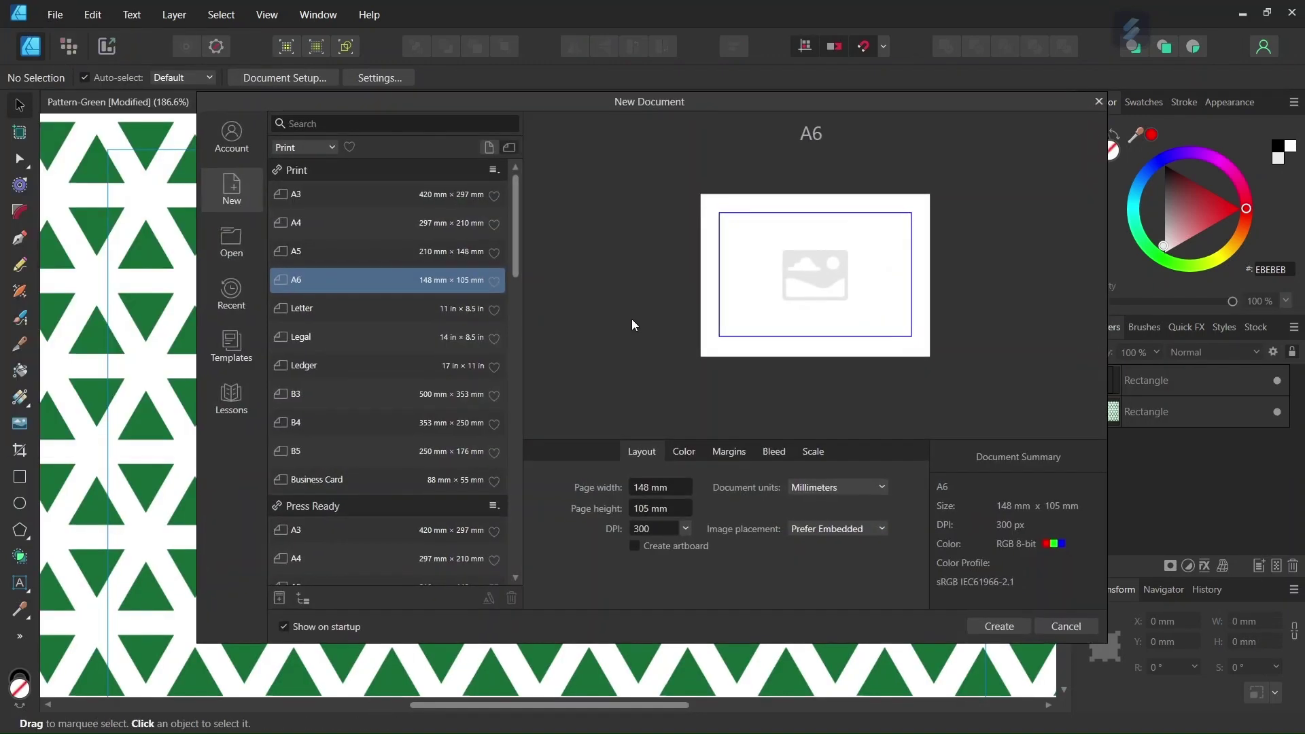
Step: Set the new document units to Pixels with width 1000 and height 1000
left_click(843, 492)
left_click(834, 502)
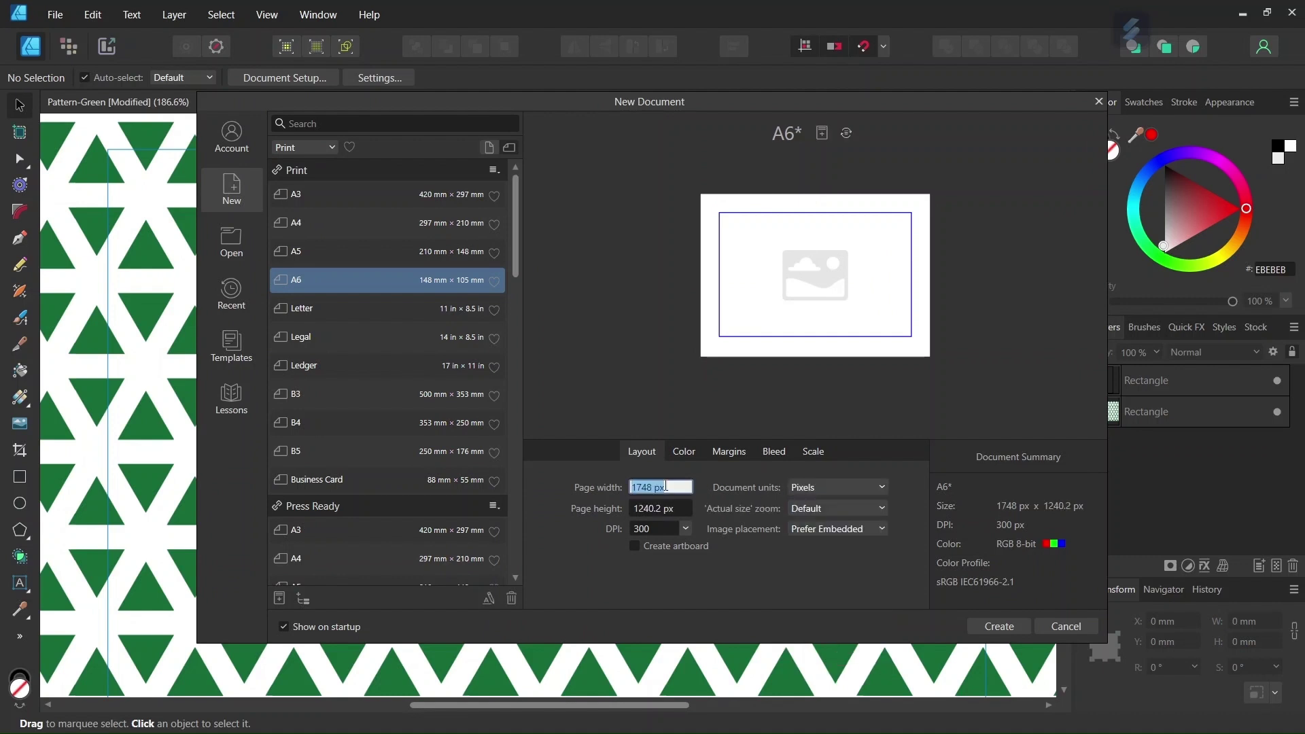
type("1000")
left_click(667, 510)
type("10")
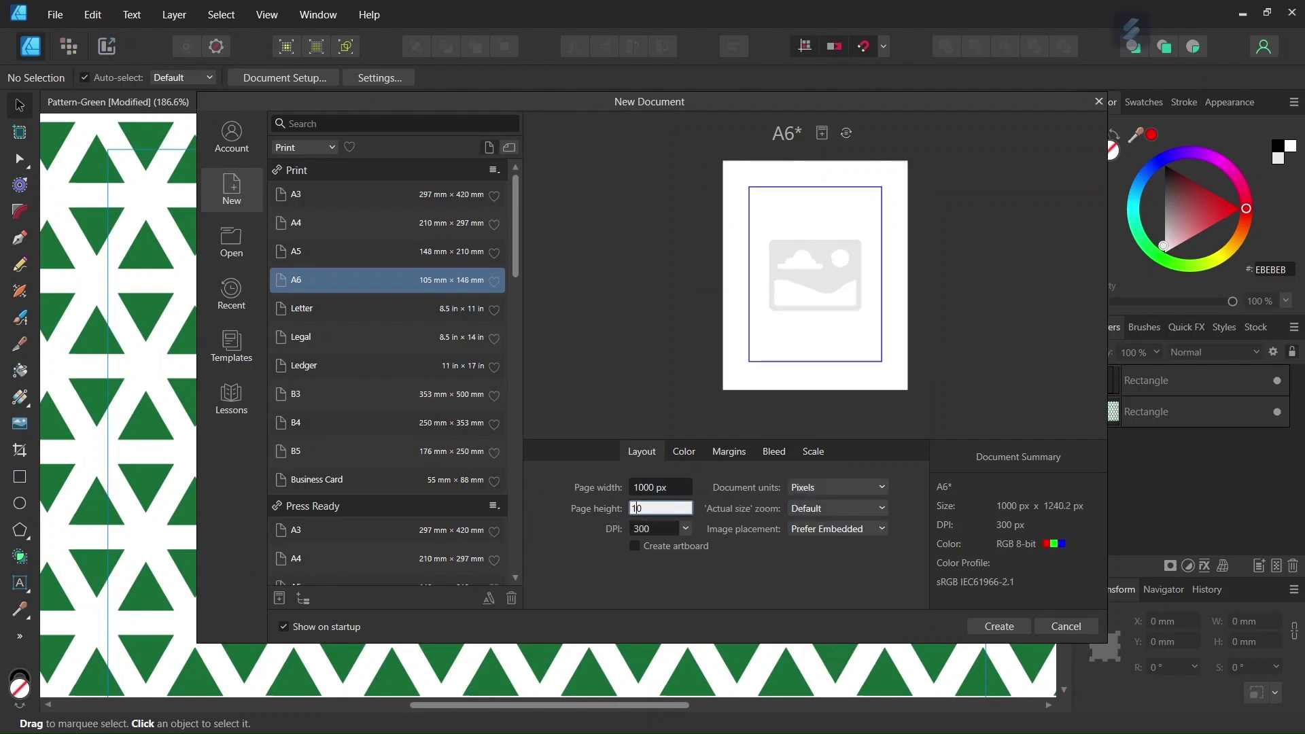
Step: Create the 1000 × 1000 px document and add horizontal and vertical guides at 500 px
left_click(993, 635)
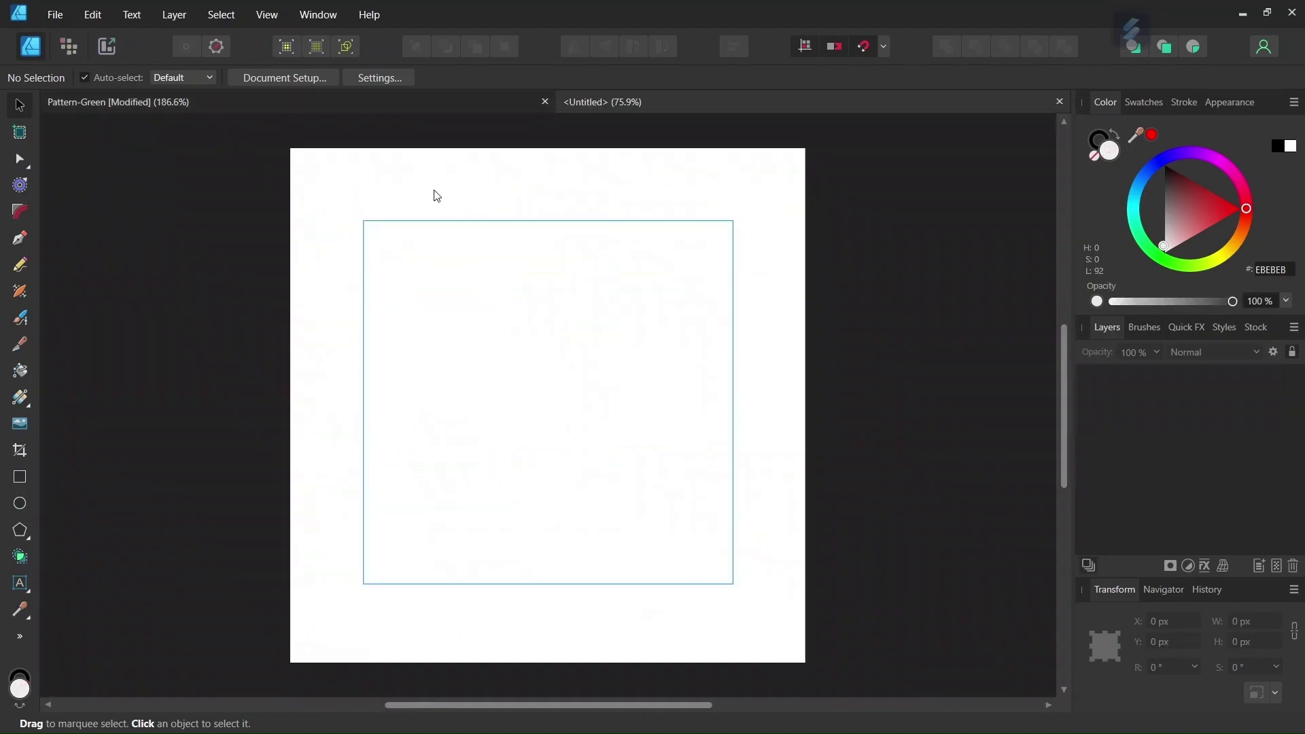
left_click(267, 15)
left_click(186, 324)
left_click(352, 450)
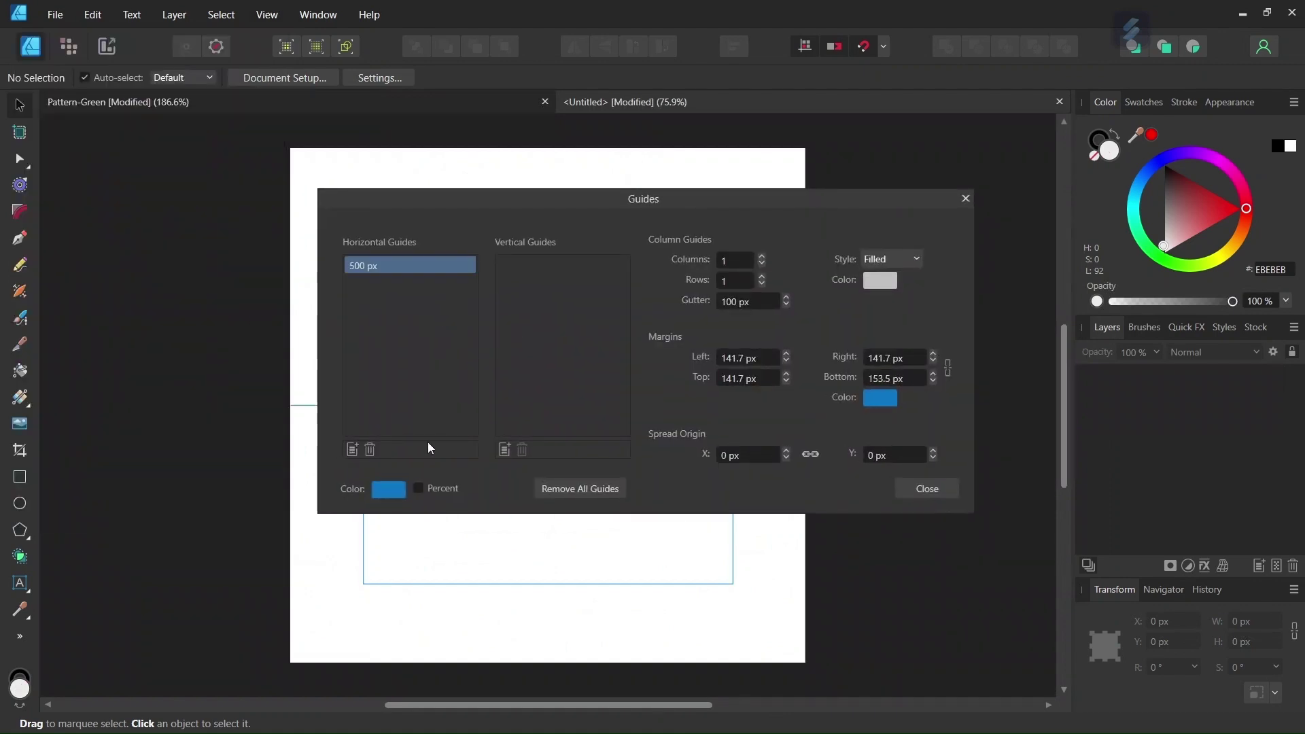
left_click(505, 450)
left_click(913, 491)
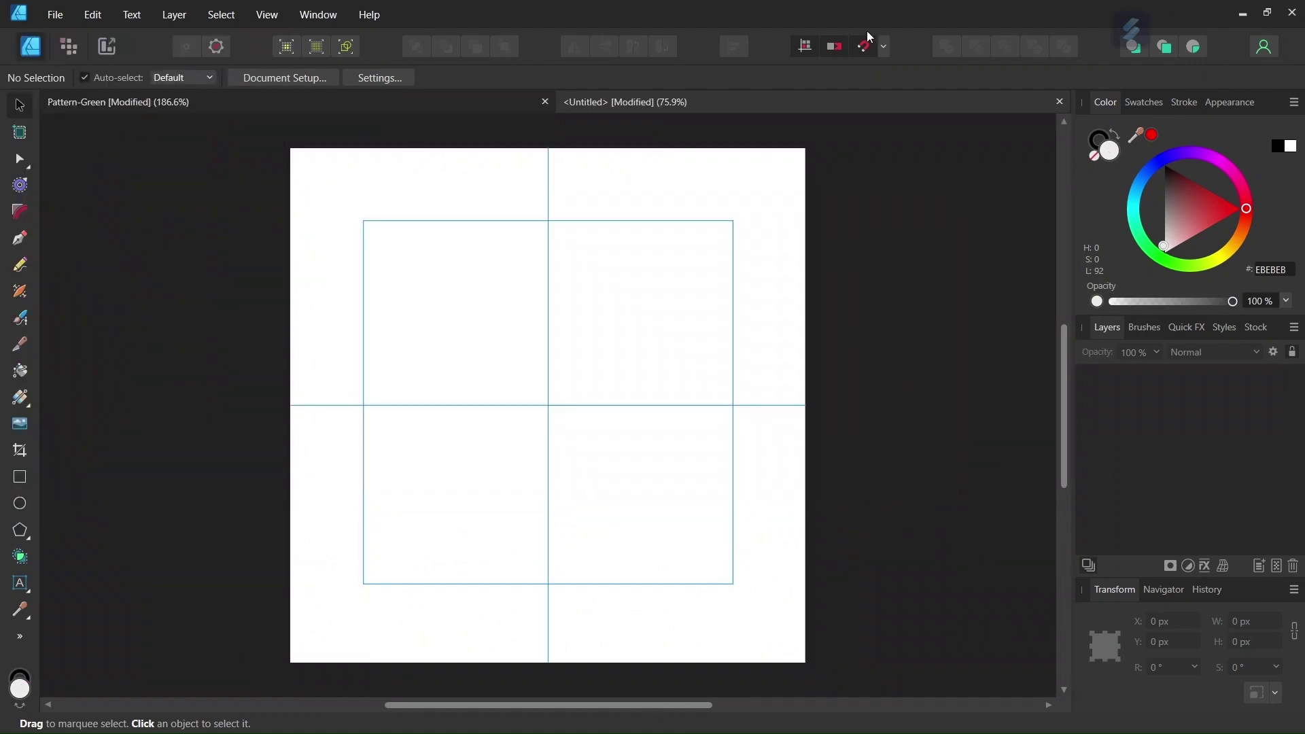
Step: Check the snapping options and compare with Pattern-Green before returning to Untitled
left_click(885, 47)
left_click(301, 100)
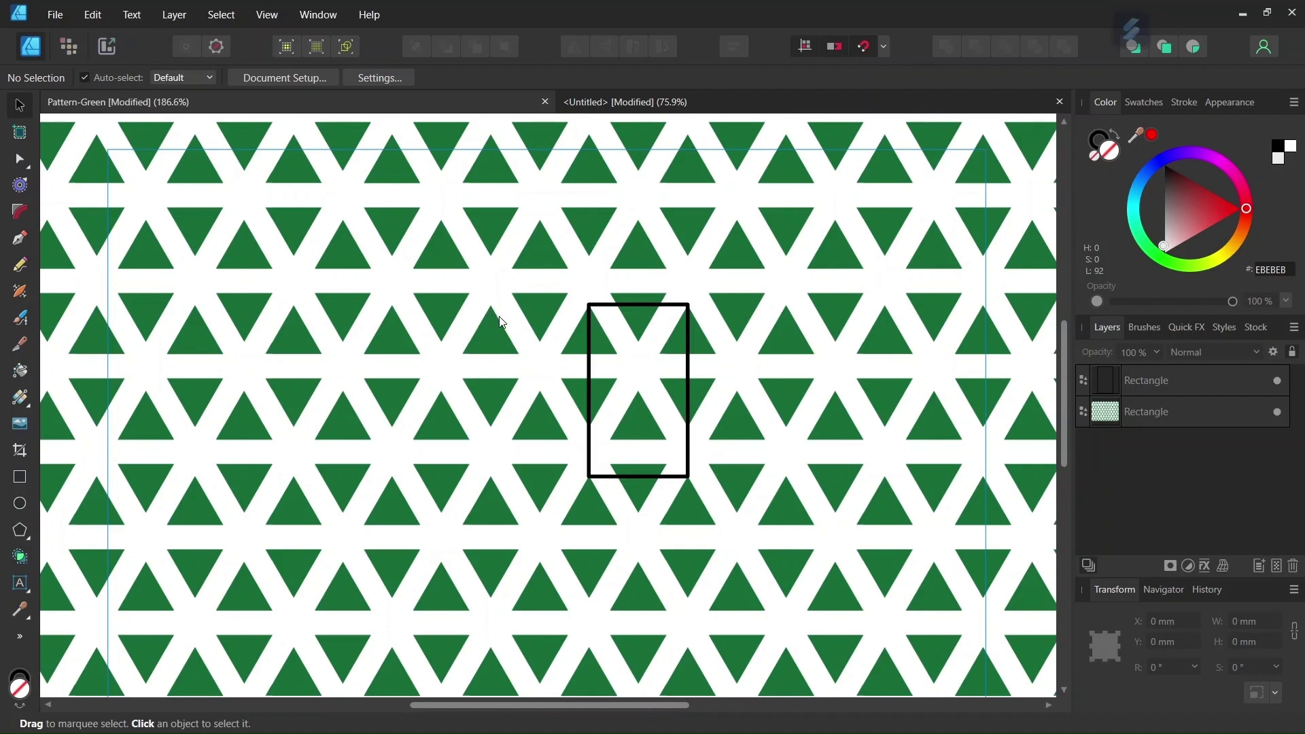
left_click(599, 102)
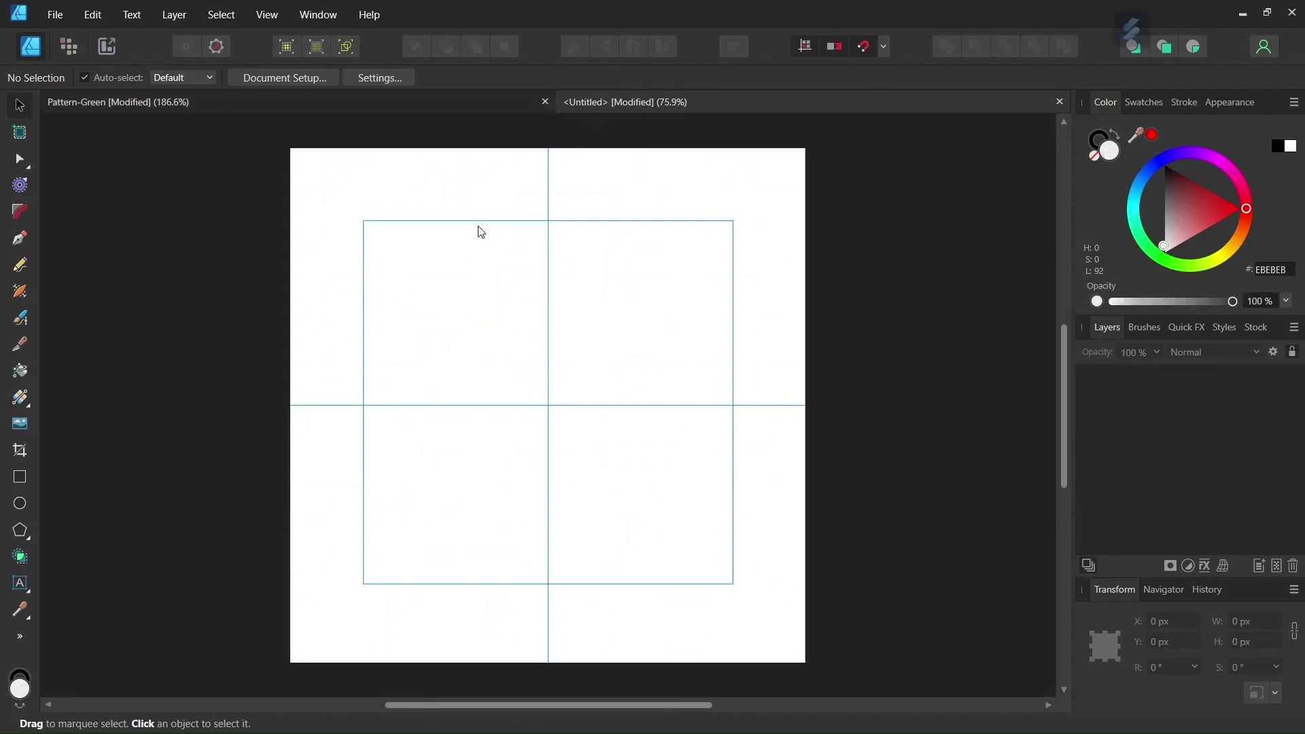
left_click(21, 539)
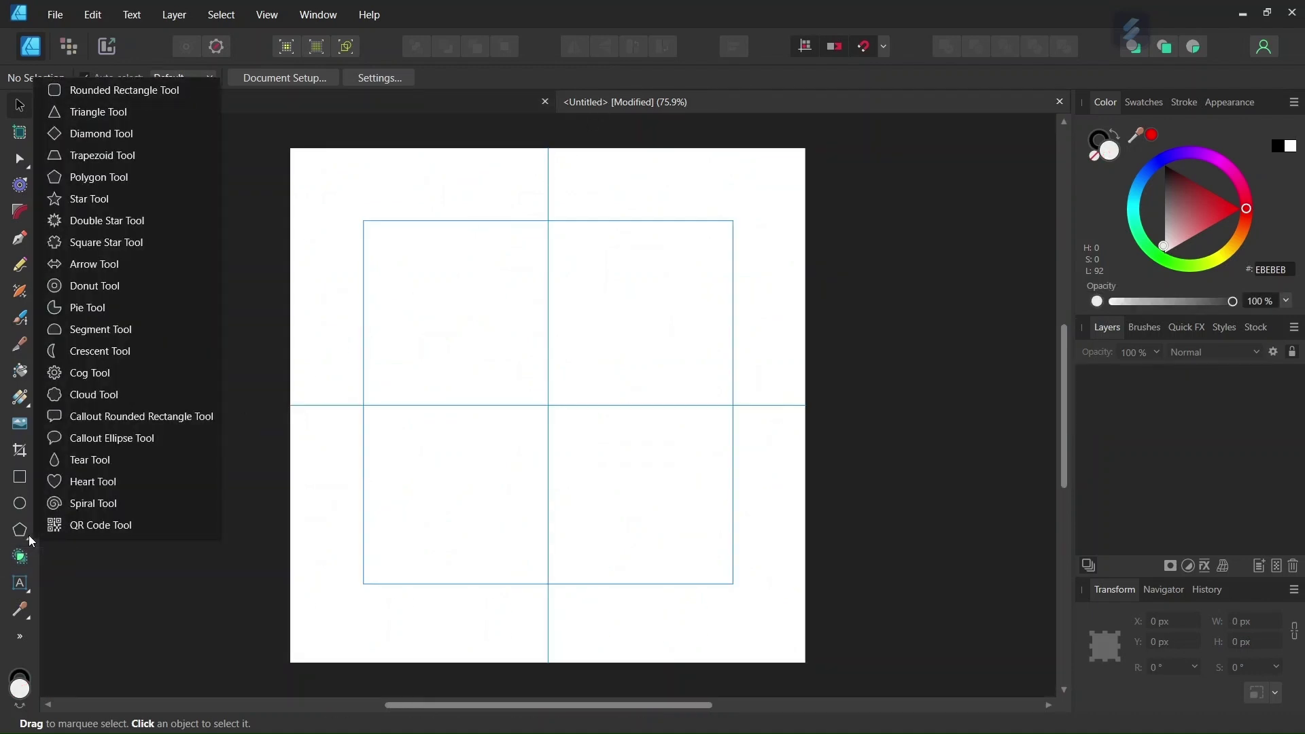
left_click(123, 113)
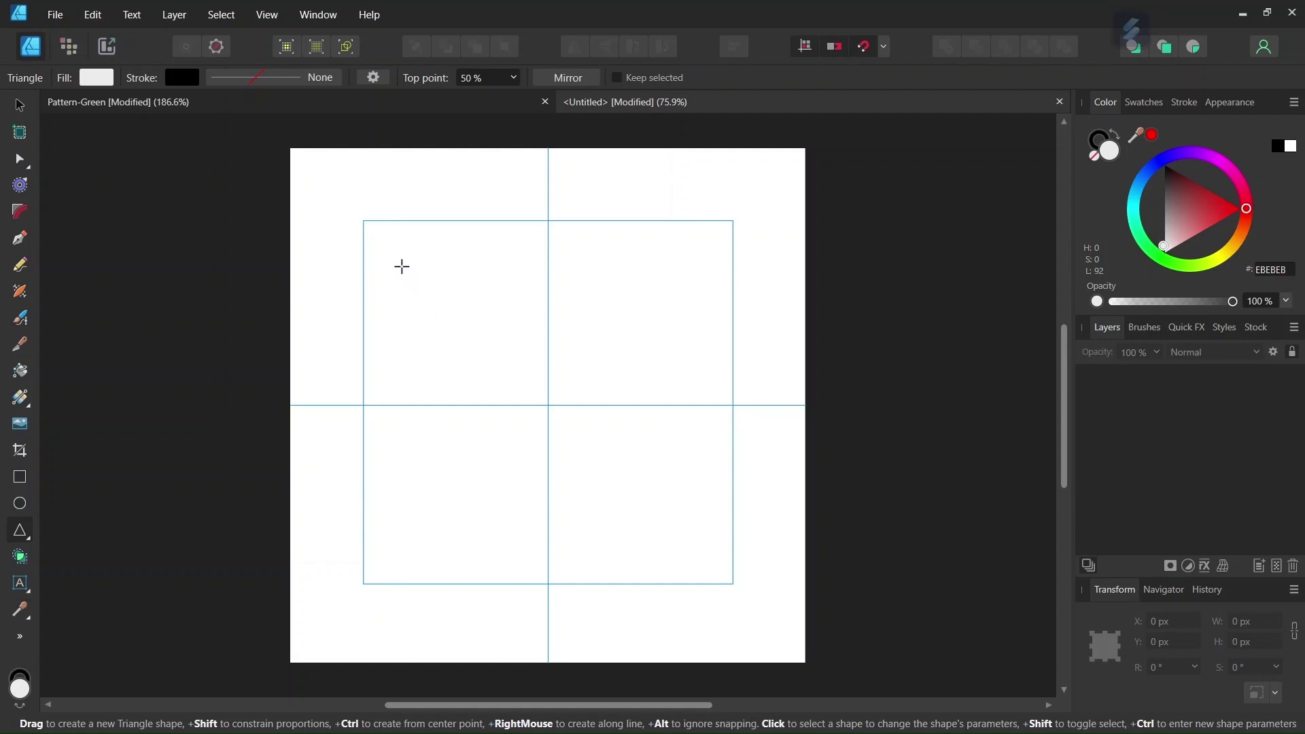
left_click_drag(402, 266, 457, 306)
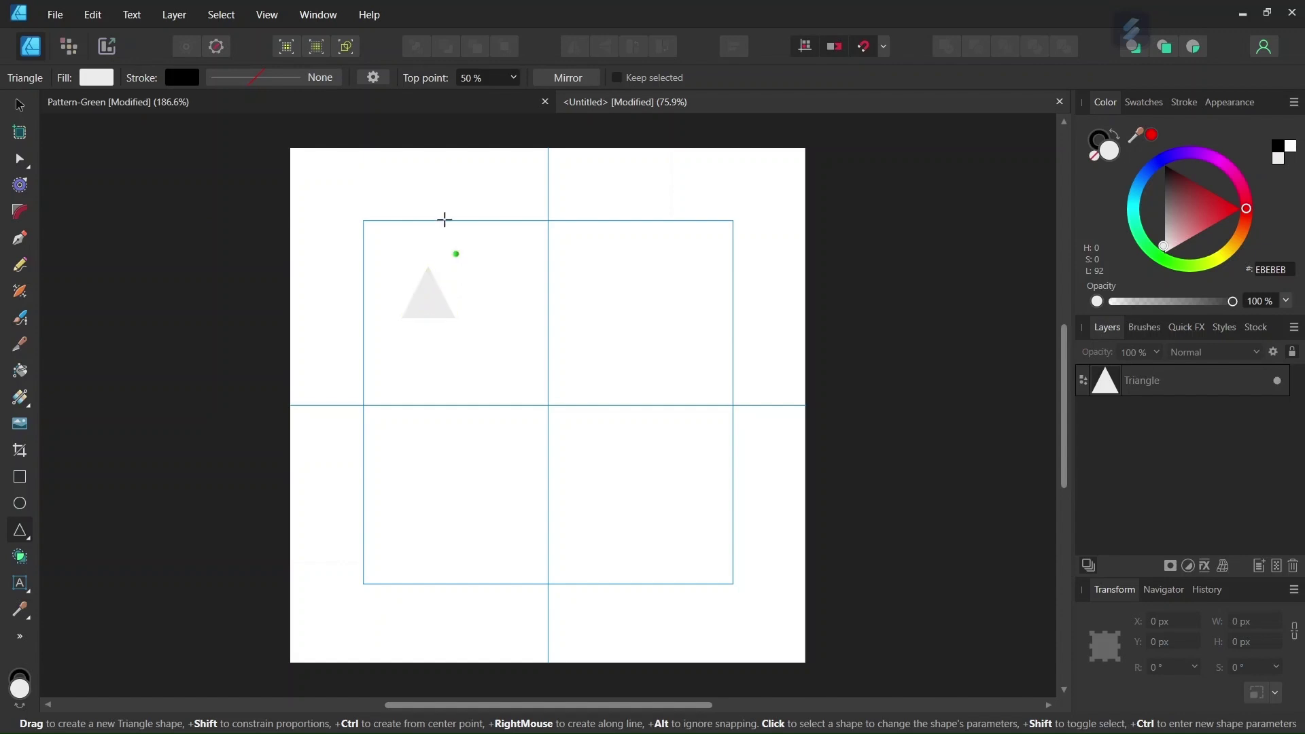
key("v")
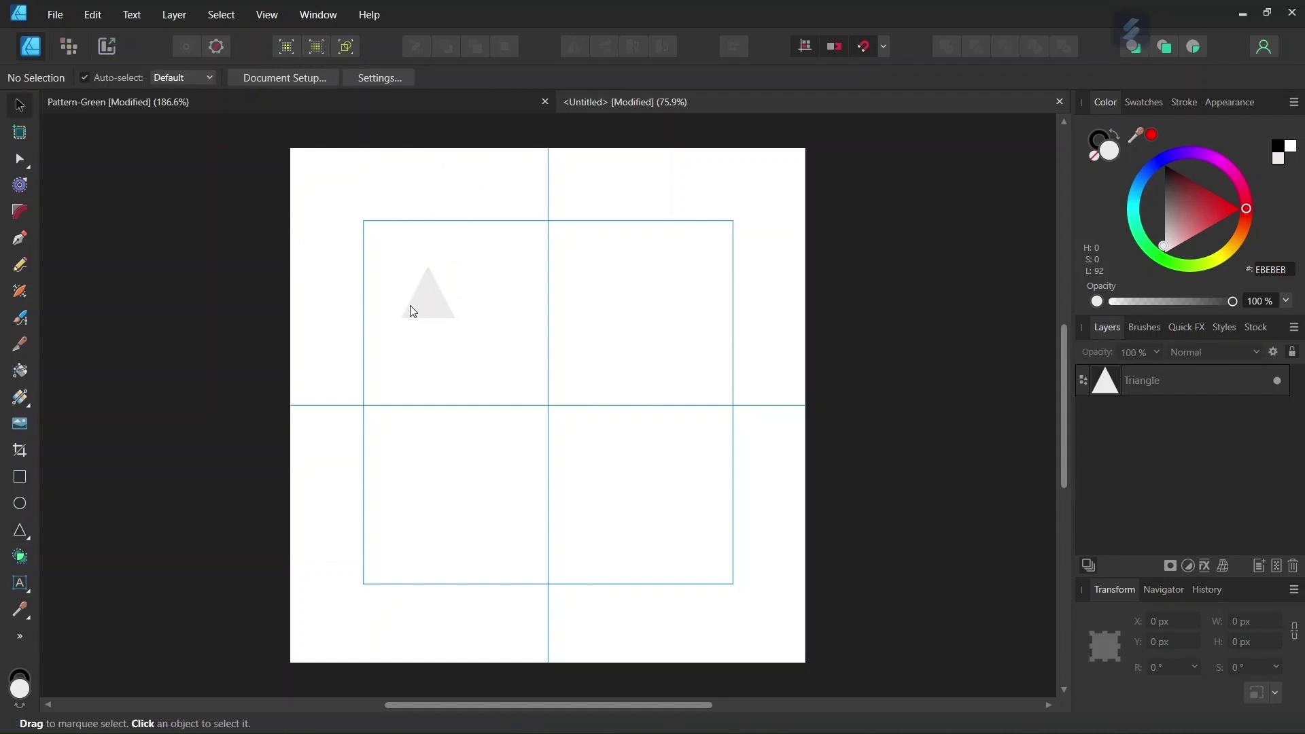
left_click(430, 311)
key("Delete")
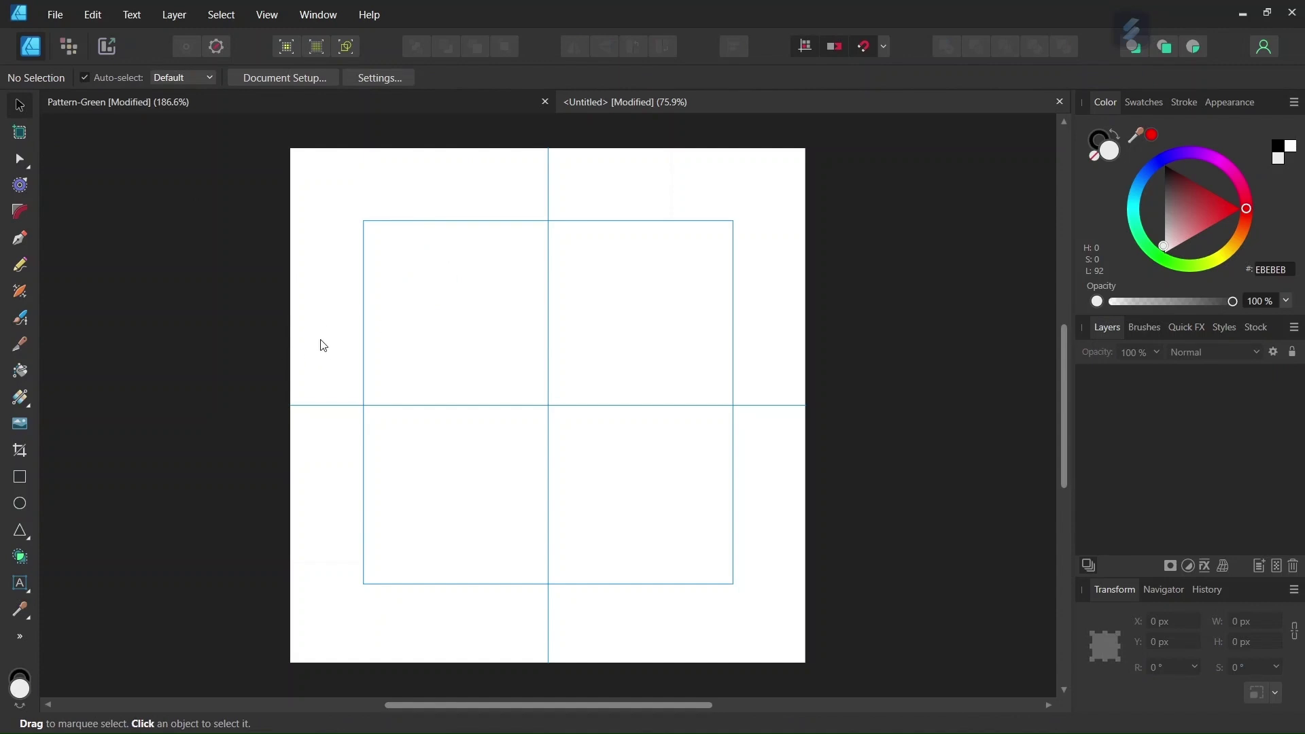
Step: Draw a 3-sided polygon, a roughly 93 × 93 px triangle, in the upper-left quadrant
left_click(30, 543)
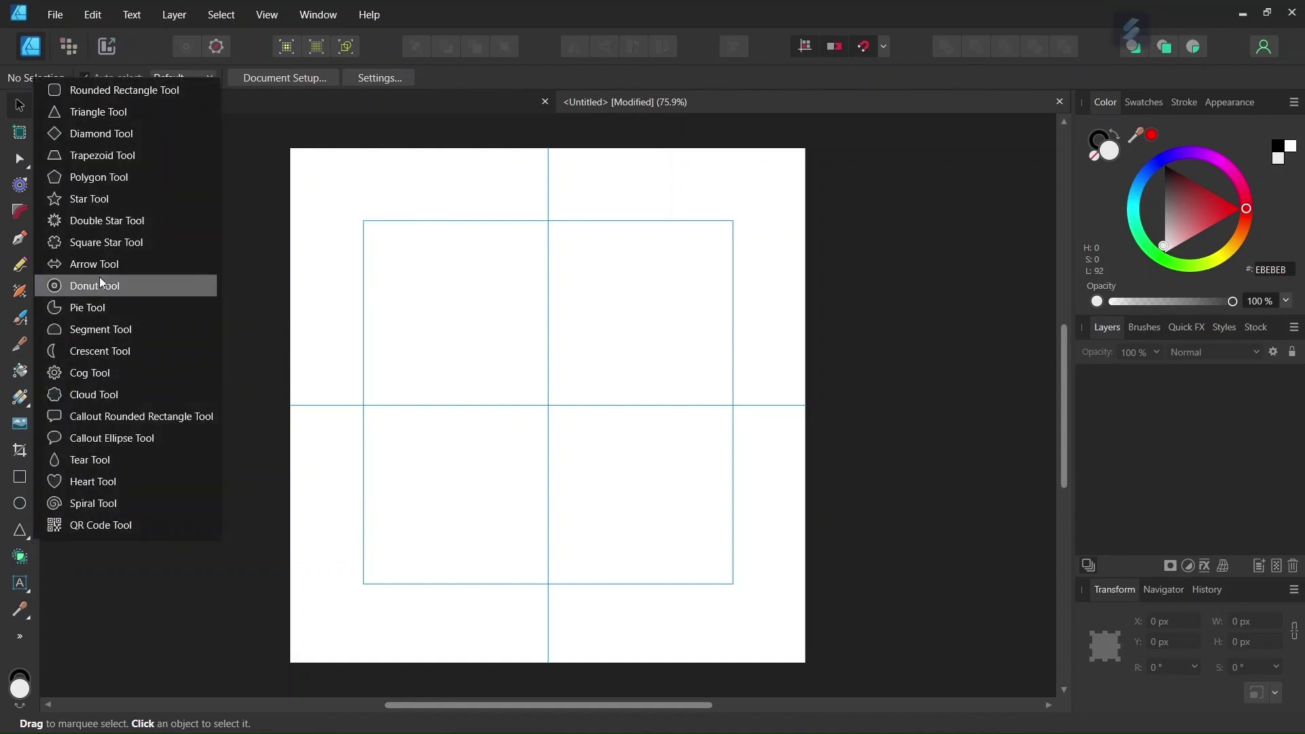
left_click(123, 183)
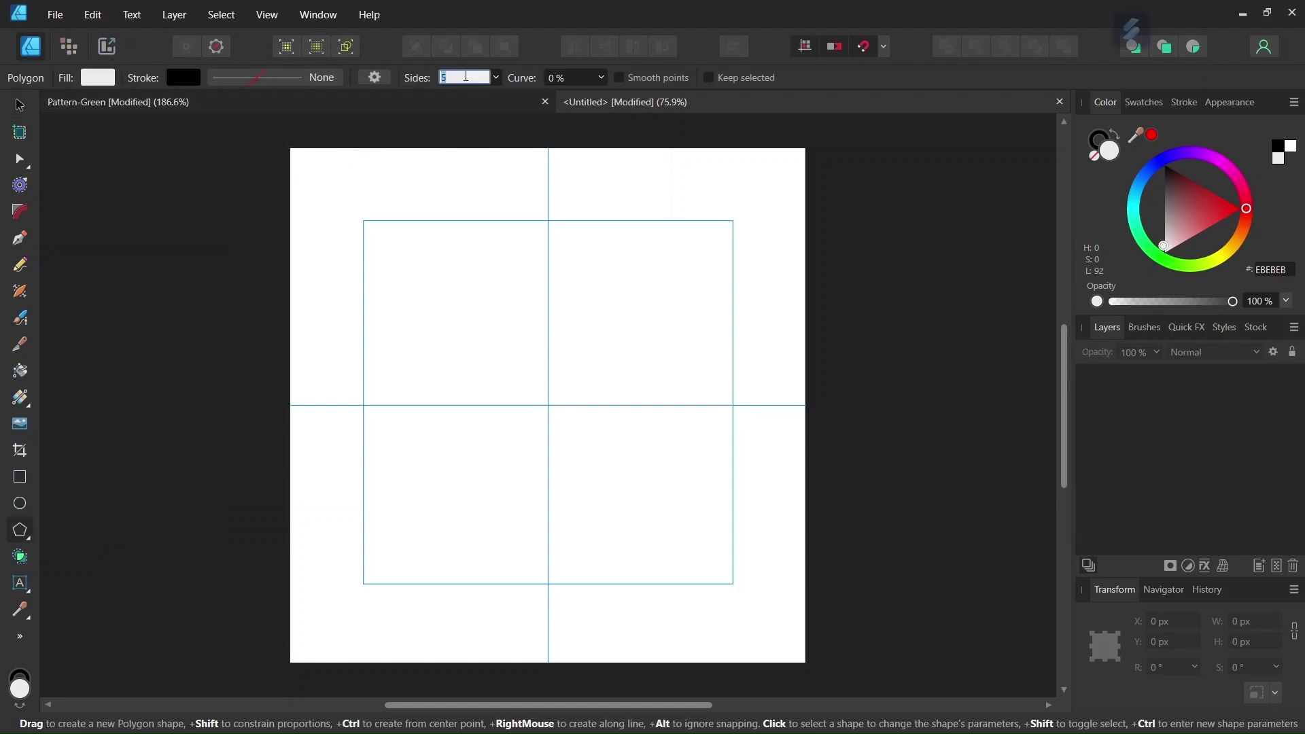
key("Return")
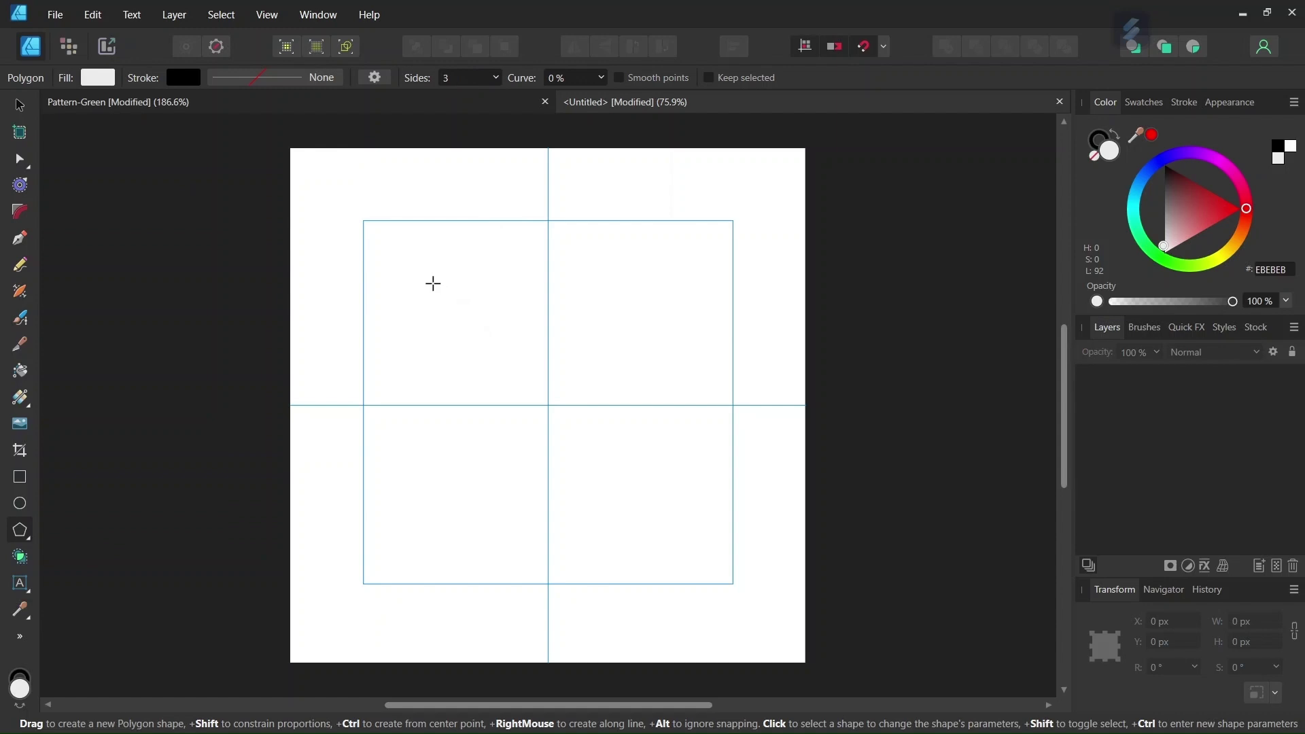
left_click_drag(433, 284, 455, 314)
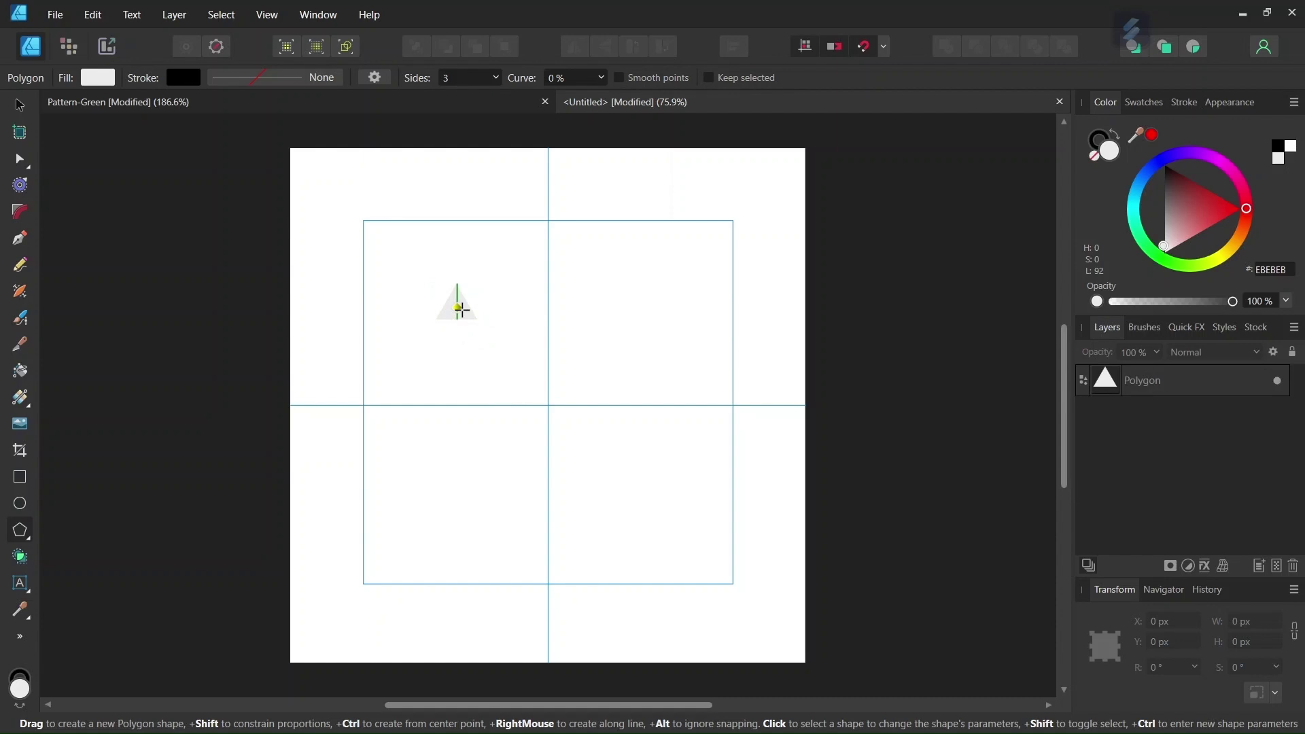
left_click(461, 308)
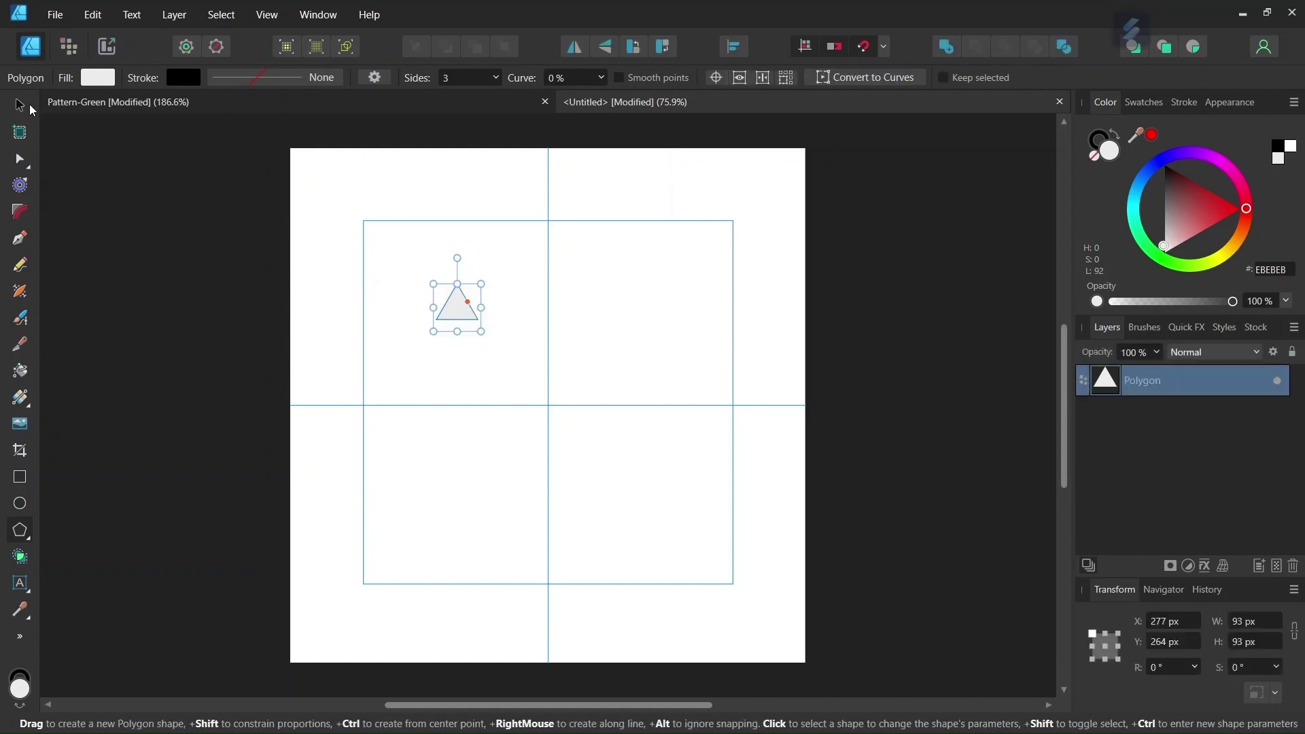
key("v")
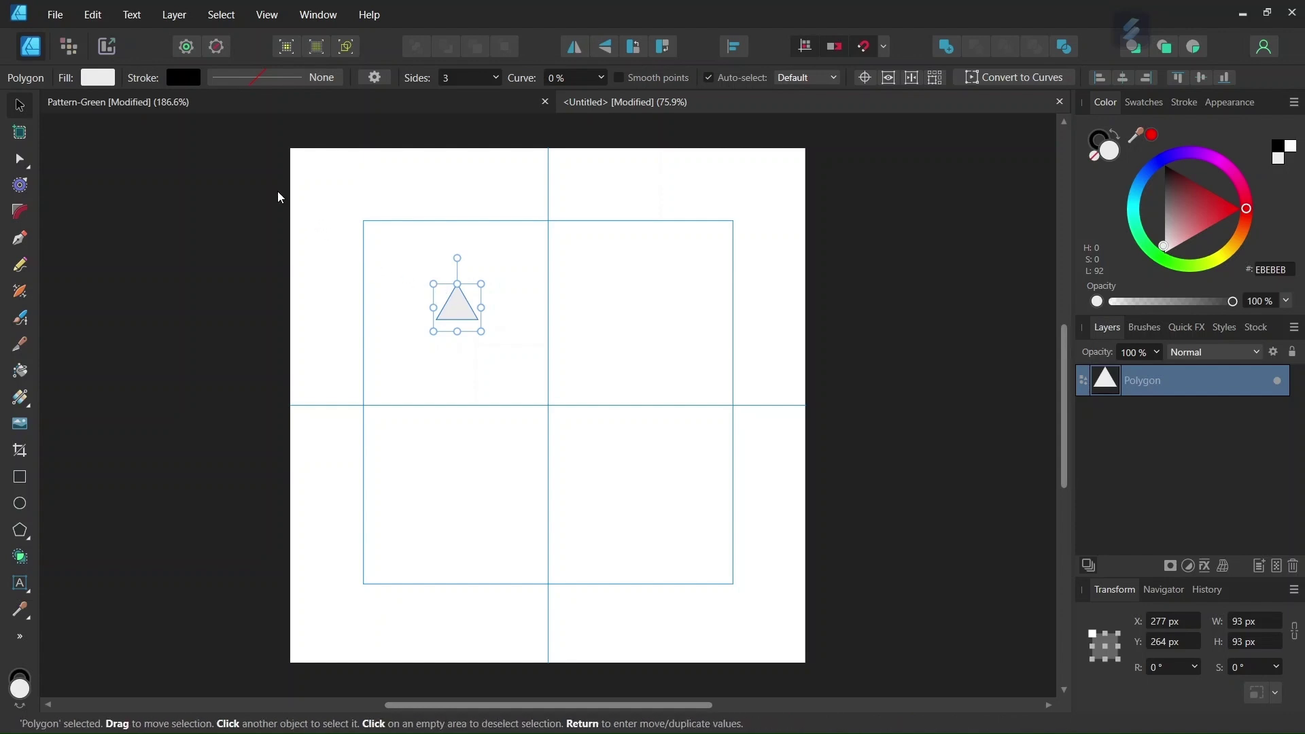
Step: Remove the triangle's stroke and give it a dark green #146A2A fill
left_click(185, 78)
left_click(305, 109)
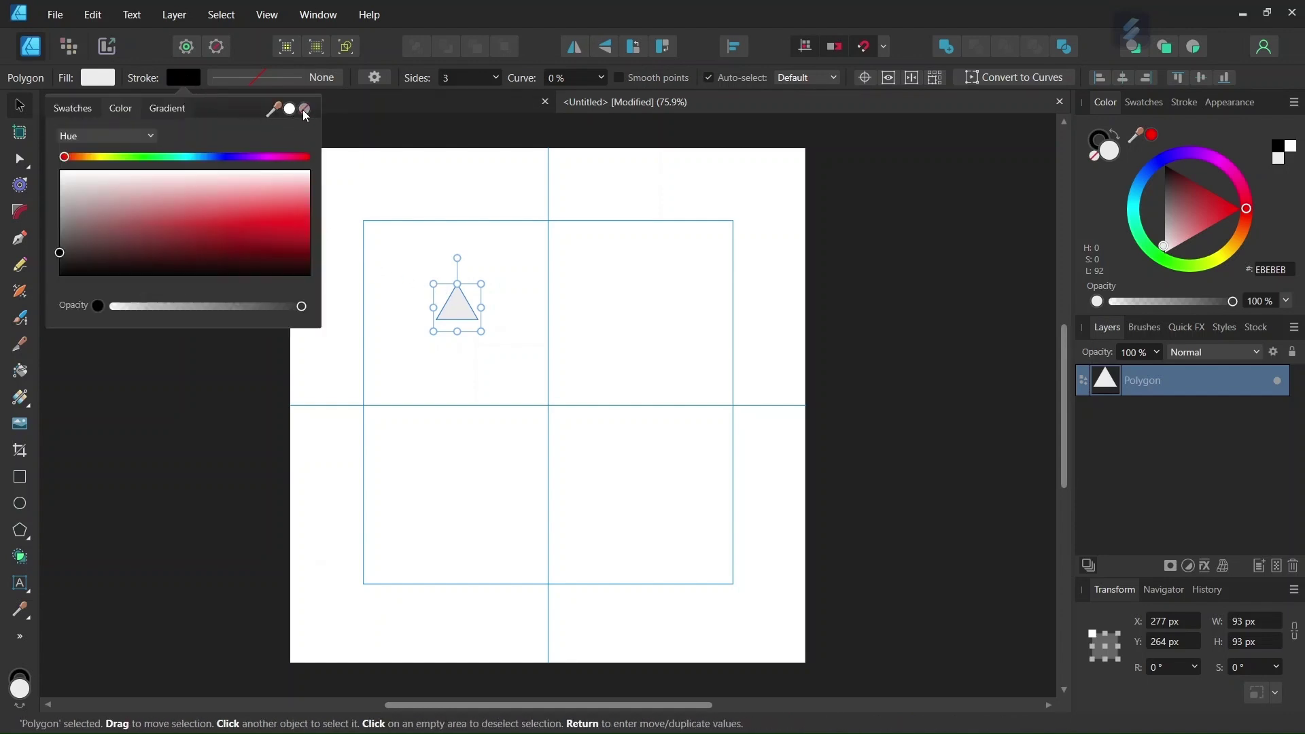
left_click(89, 80)
left_click(95, 78)
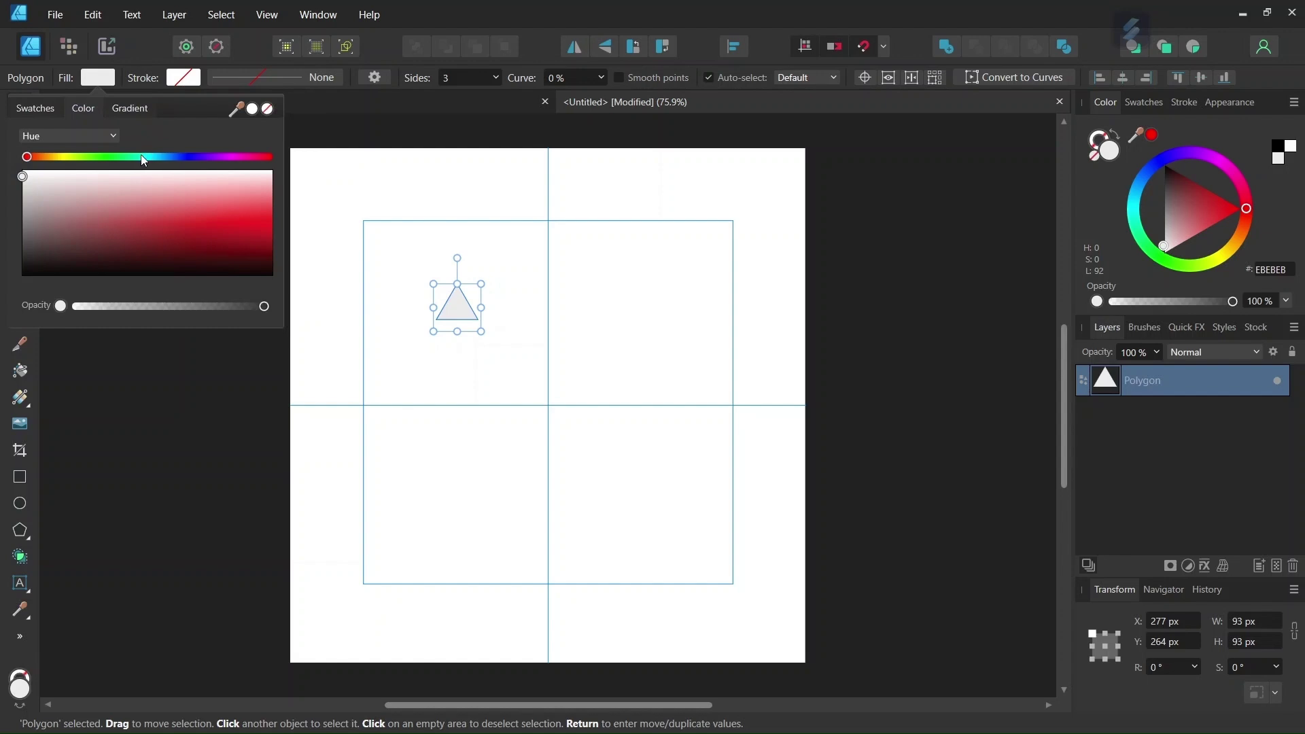
left_click_drag(144, 156, 117, 156)
left_click(193, 250)
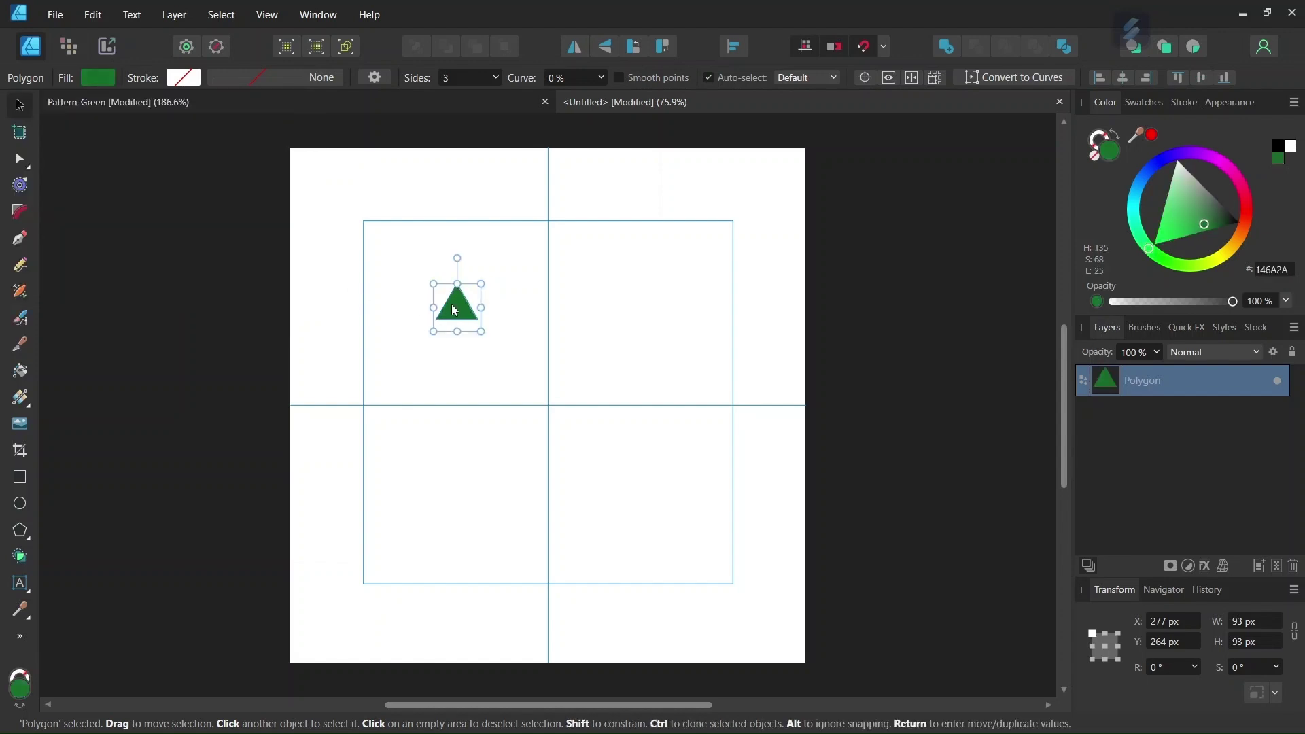
Step: Move the triangle just below the centre guide crossing, checking Pattern-Green for reference
left_click_drag(454, 311, 544, 447)
scroll(544, 395, "up", 2)
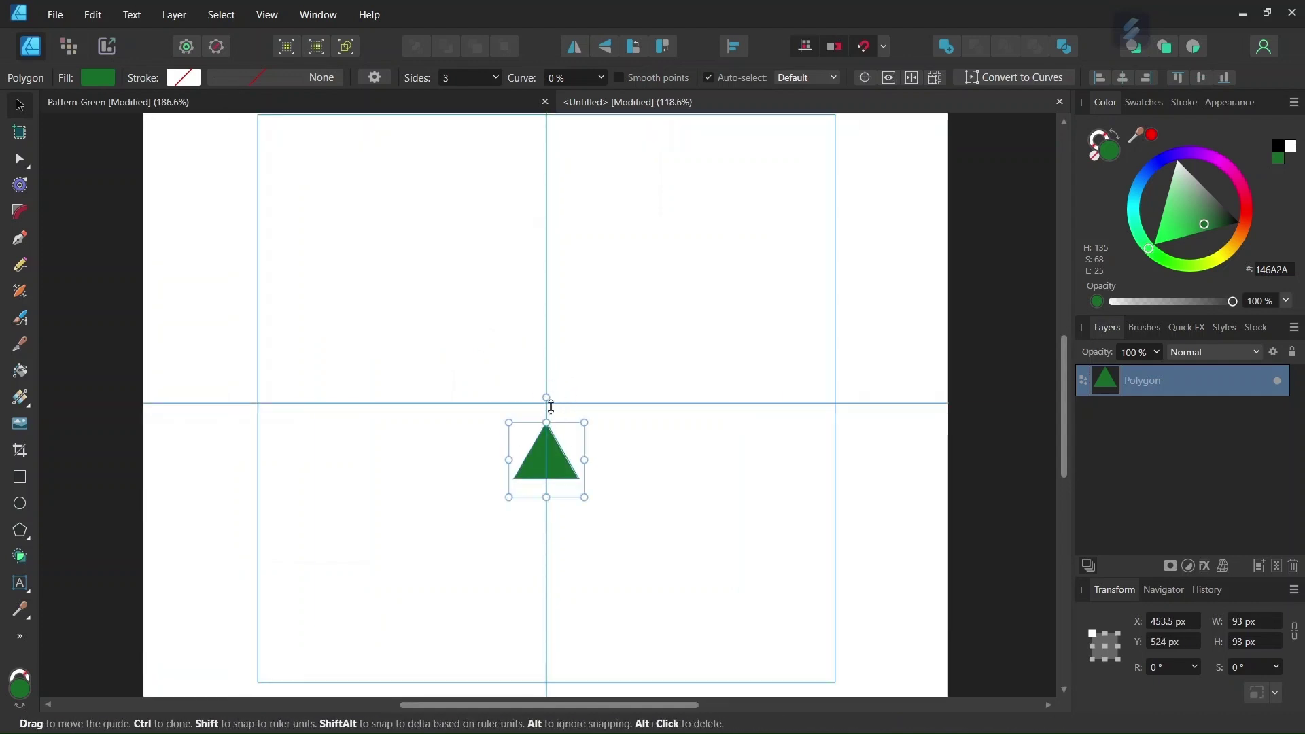
left_click(419, 104)
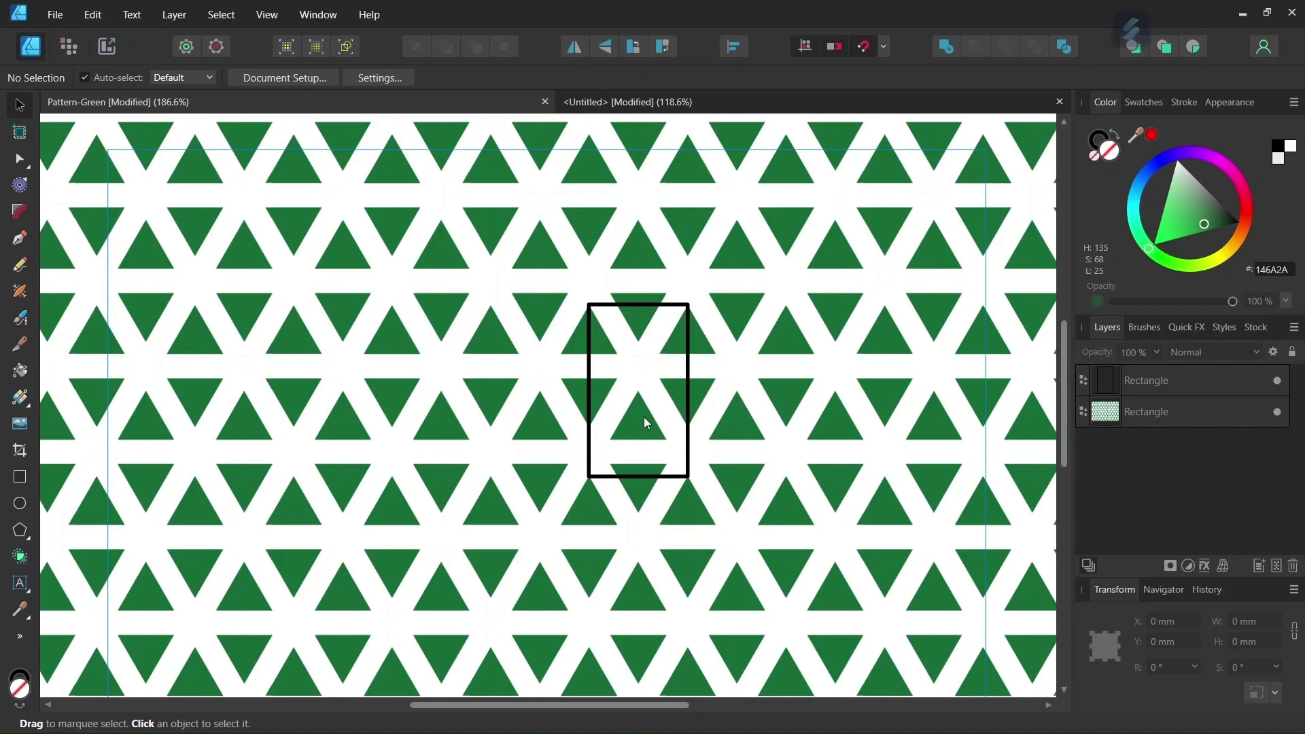
left_click(616, 103)
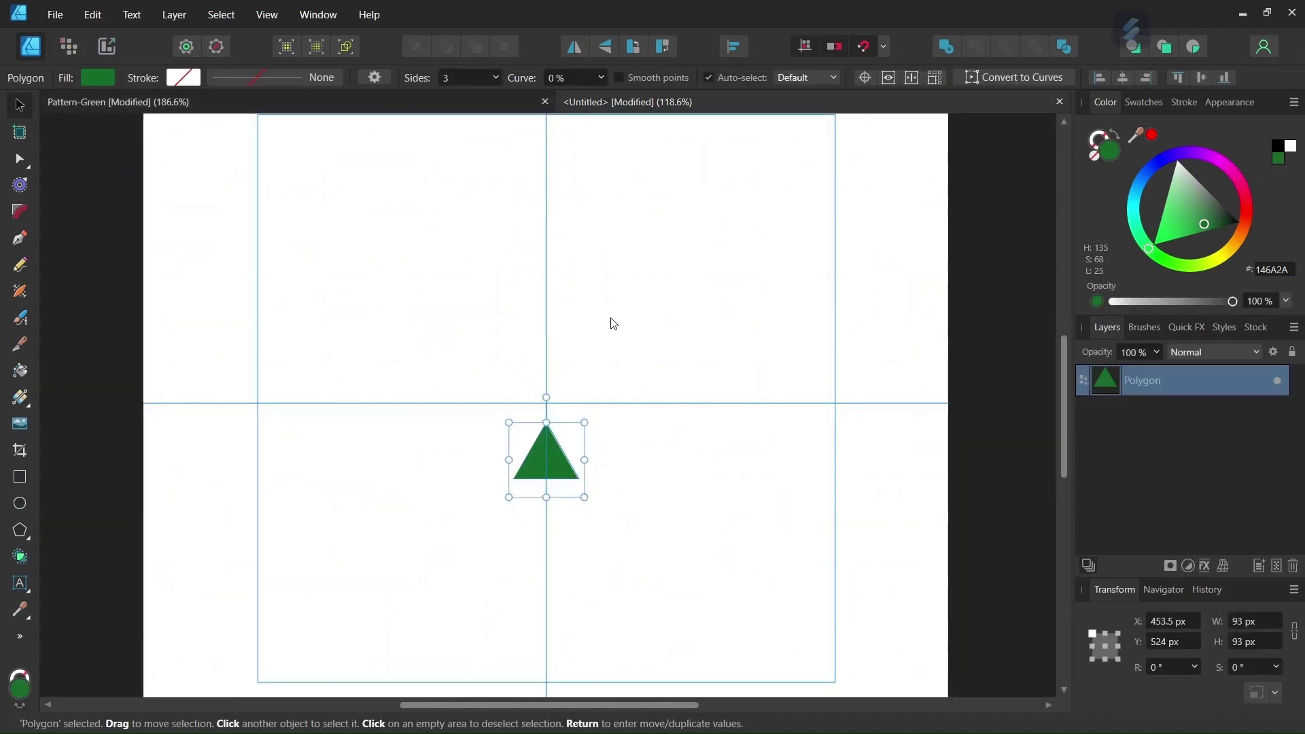
Step: Move the triangle's transform origin to the centre guide intersection
left_click(865, 78)
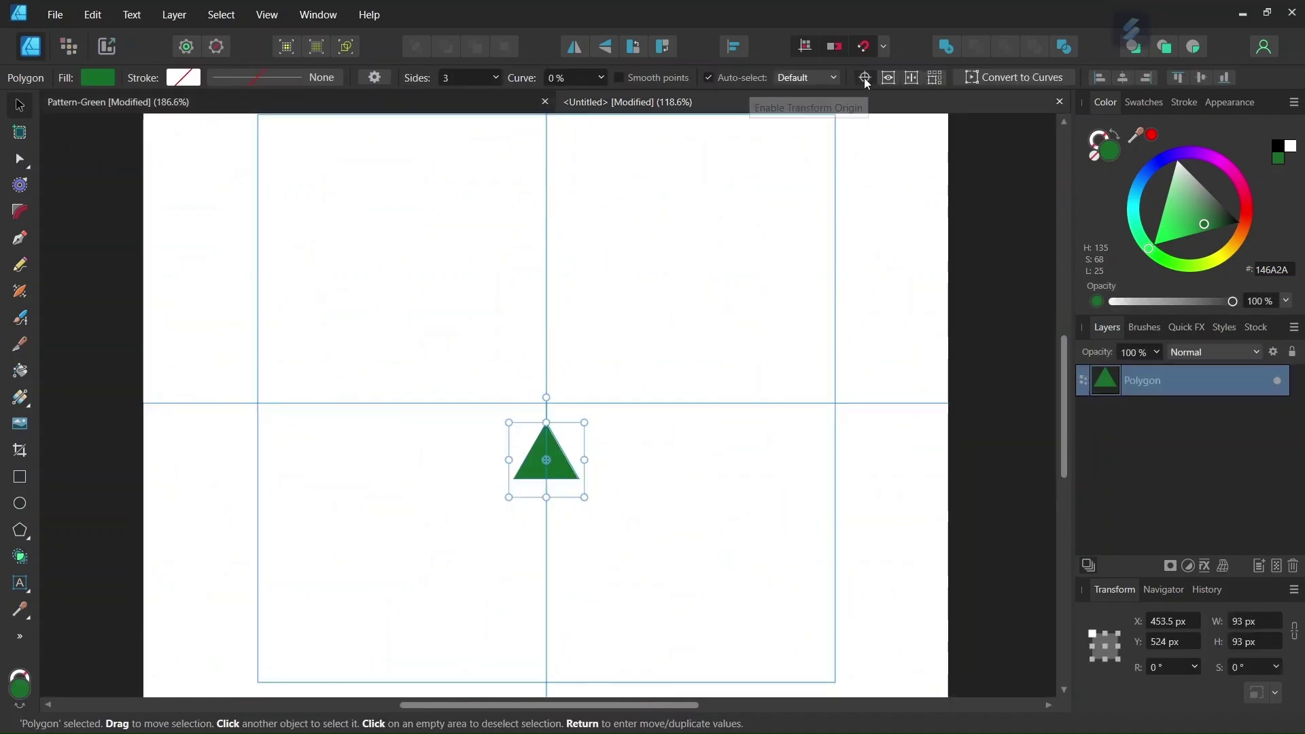
left_click_drag(546, 460, 548, 402)
scroll(537, 430, "down", 1)
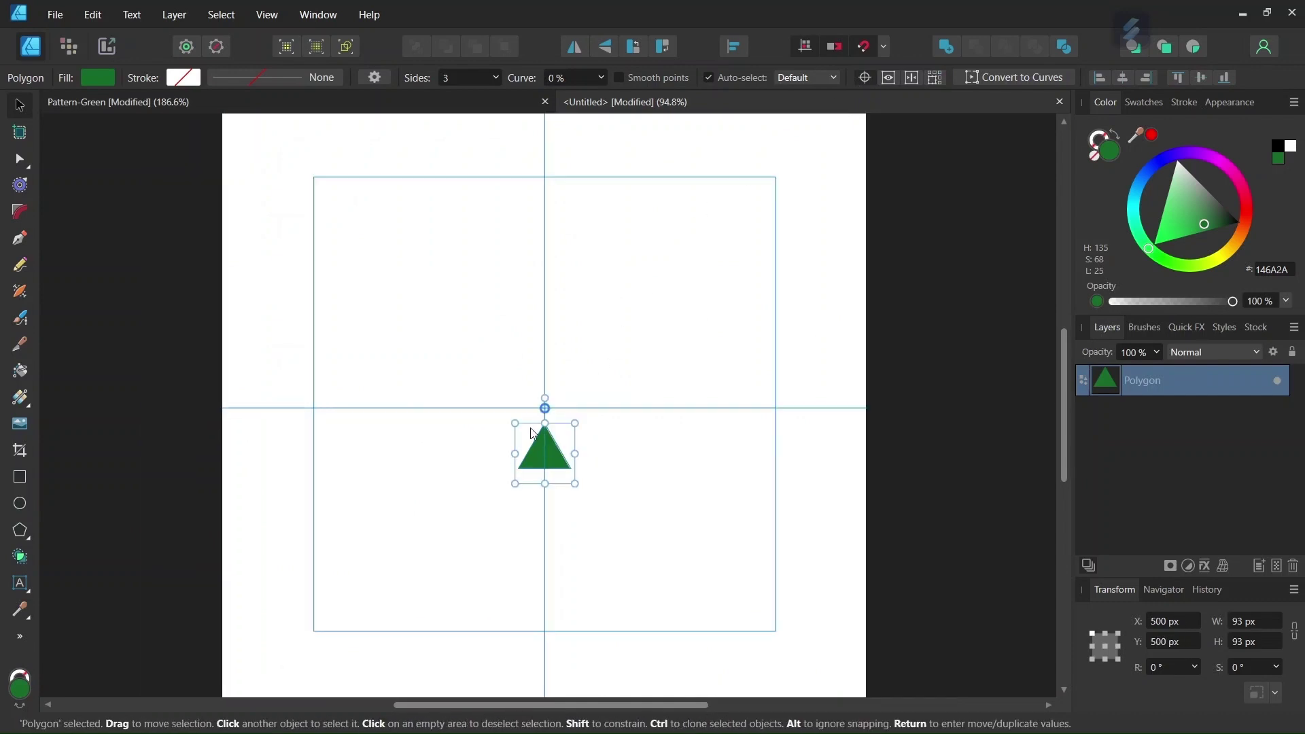
Step: Make 5 duplicates rotated 60° each with Move/Duplicate, then select all six triangles
key("Return")
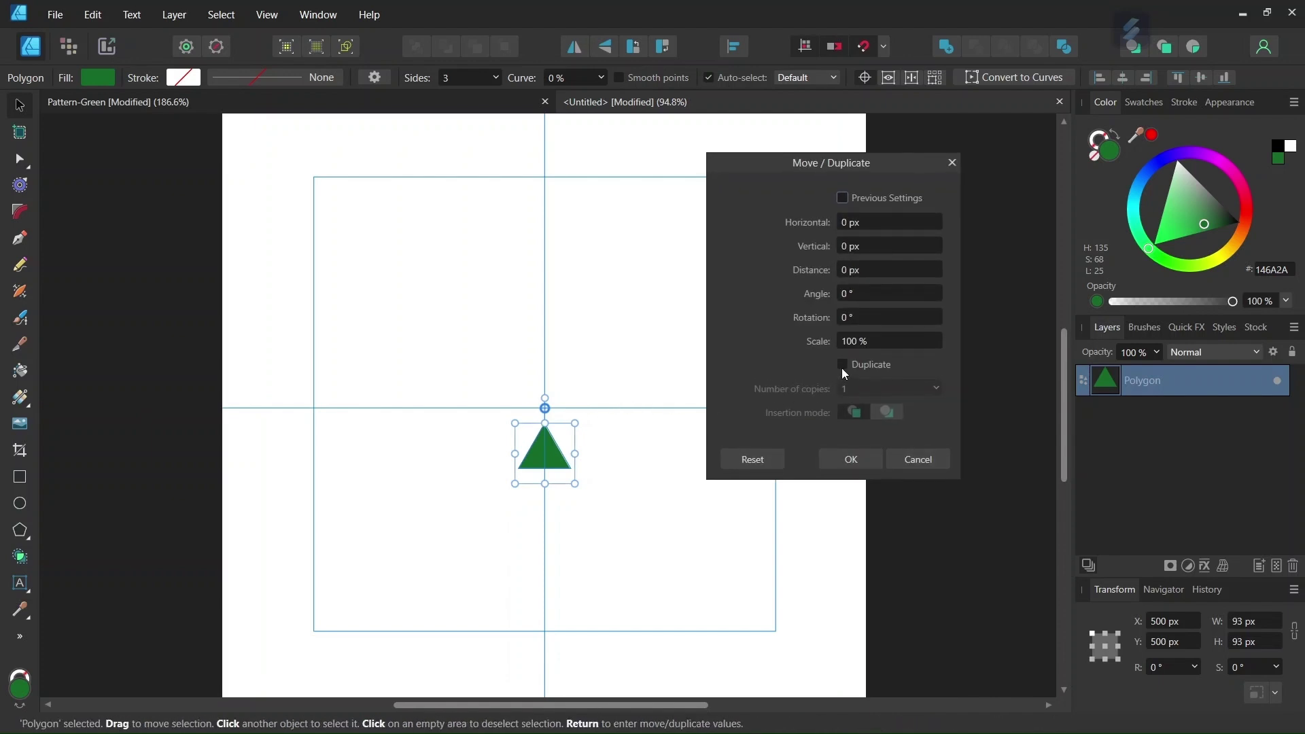
left_click(843, 365)
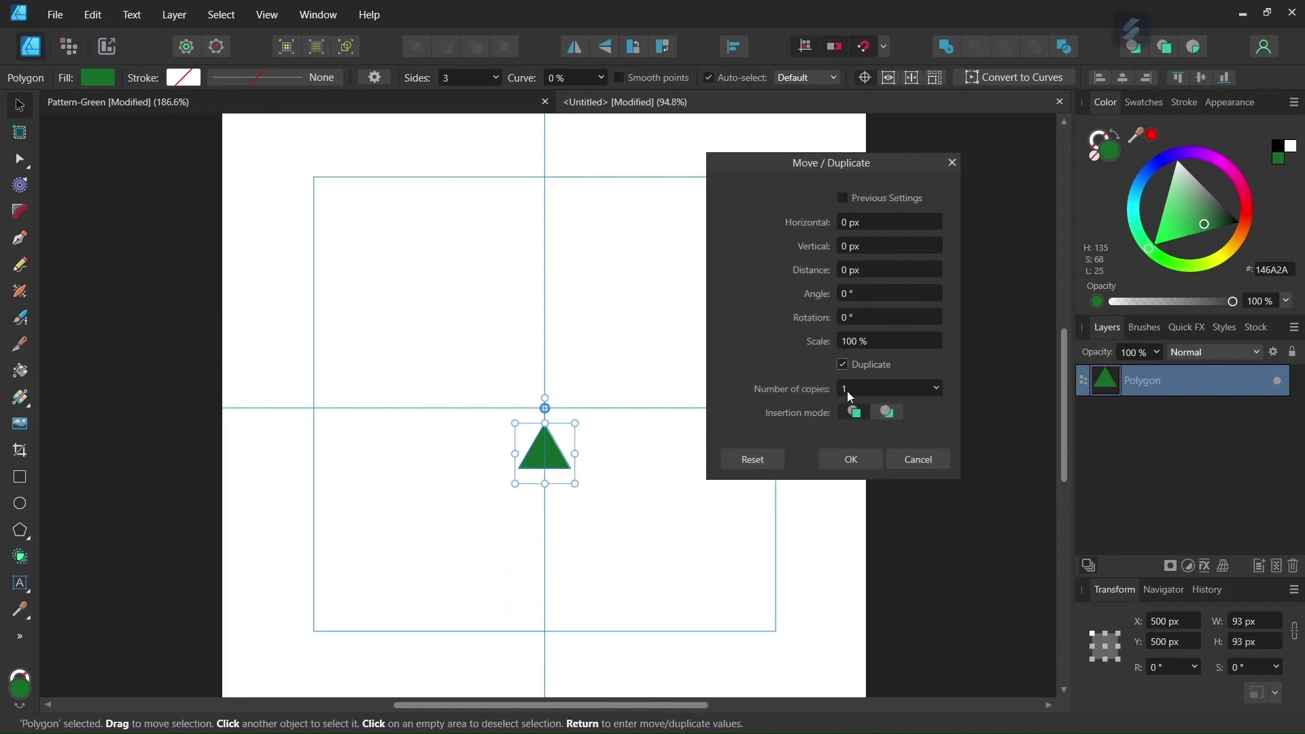
left_click(850, 391)
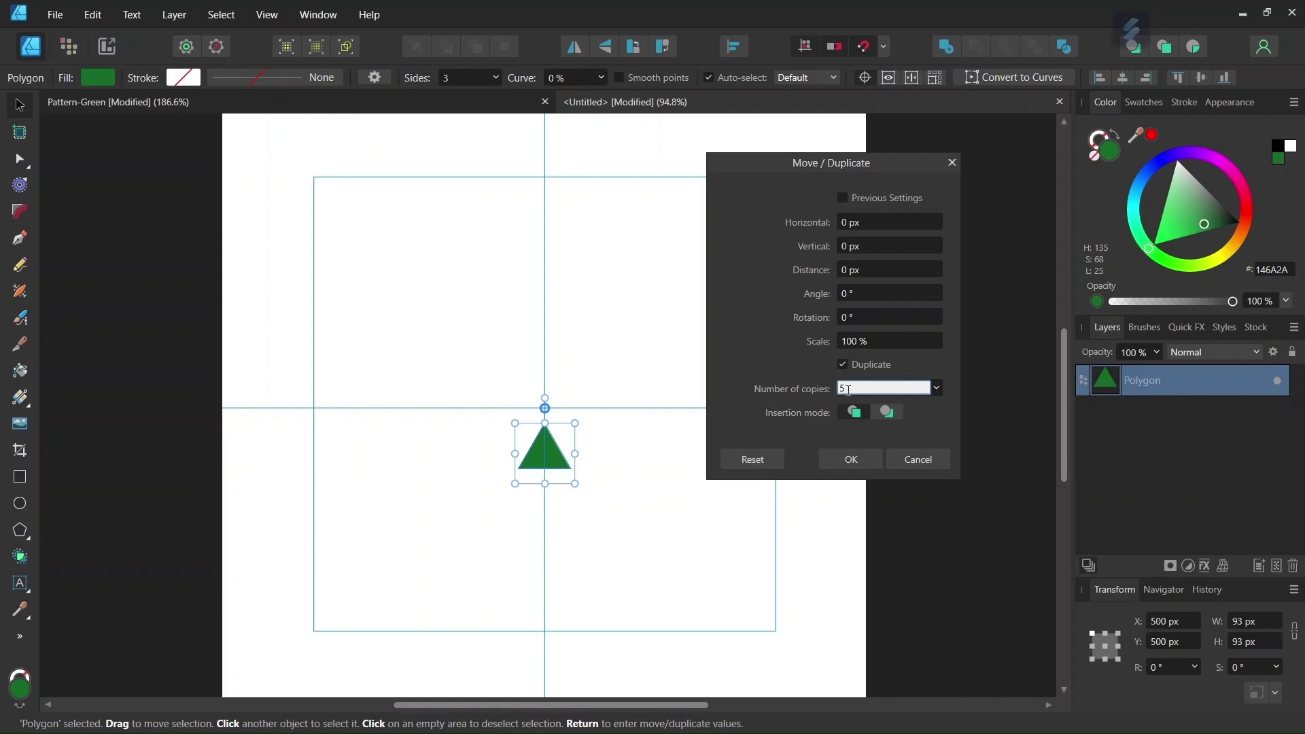
type("5")
left_click(855, 319)
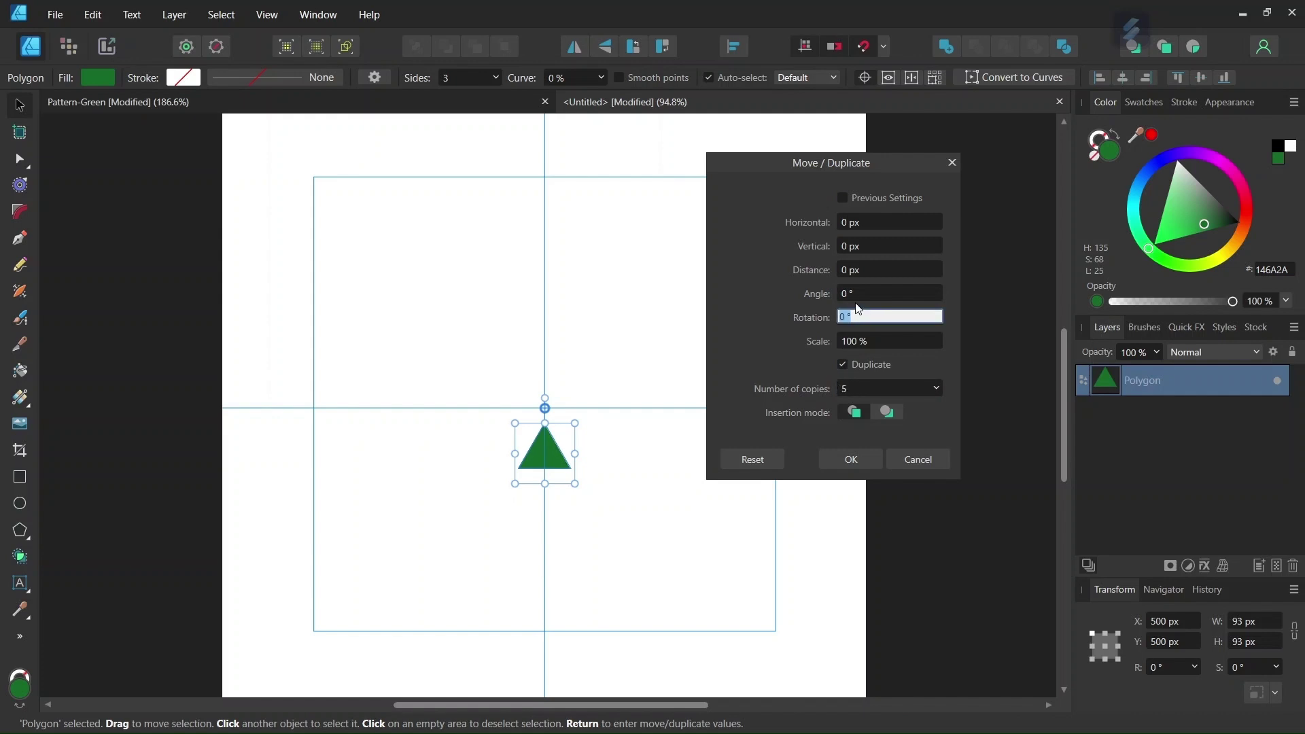
type("6")
left_click(848, 459)
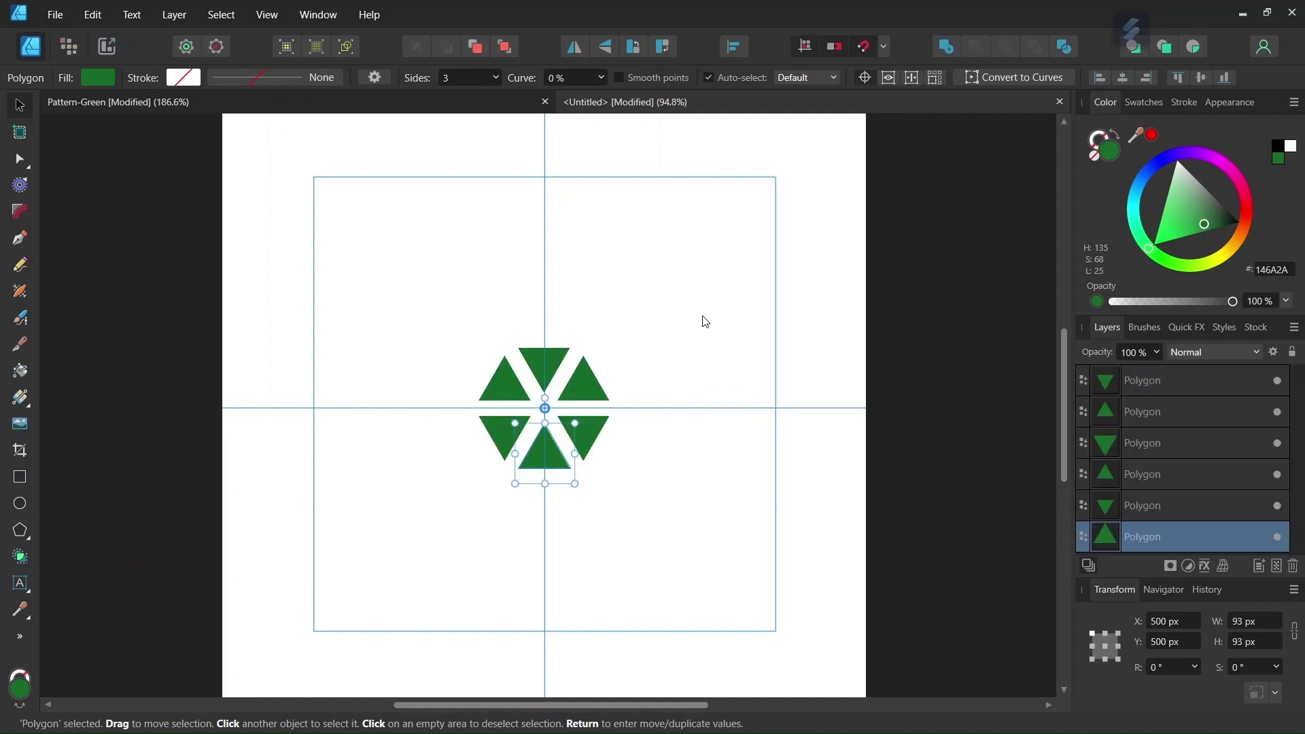
left_click_drag(711, 263, 407, 539)
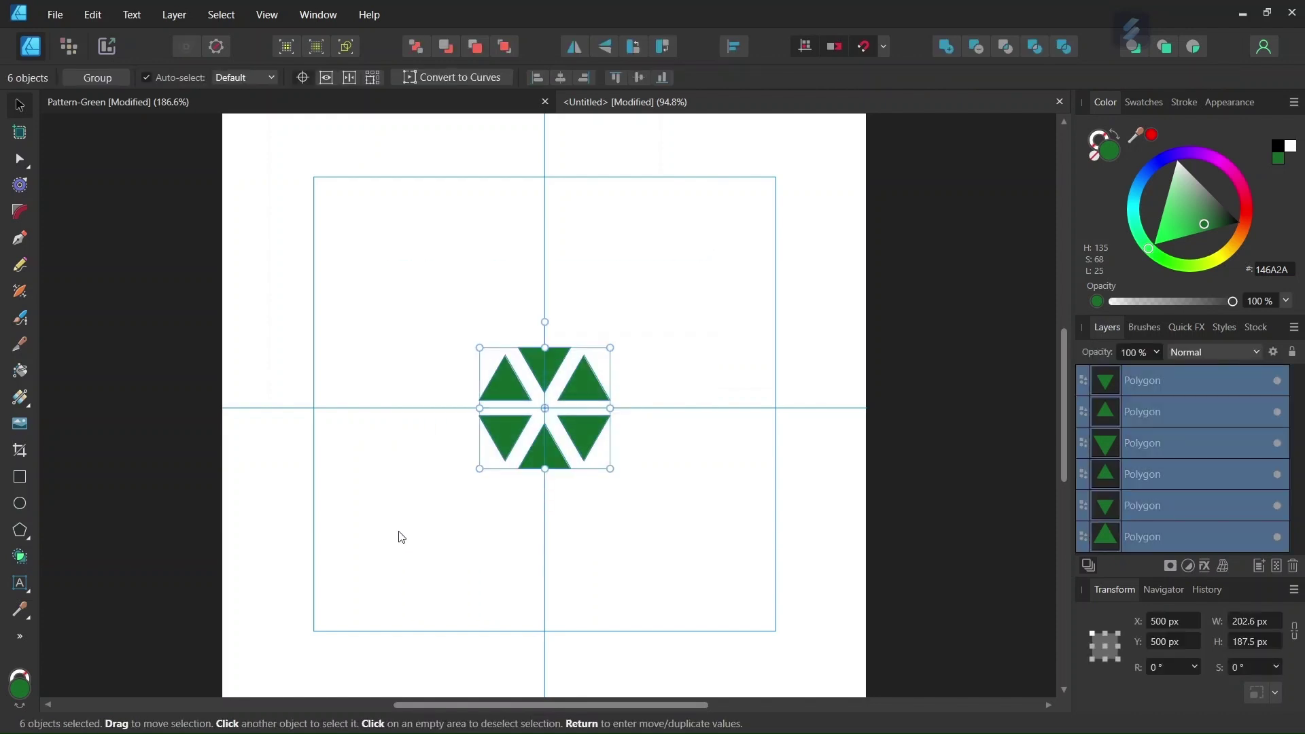
Step: Group the six triangles with Ctrl+G, compare against Pattern-Green, and reselect the group
key("ctrl+g")
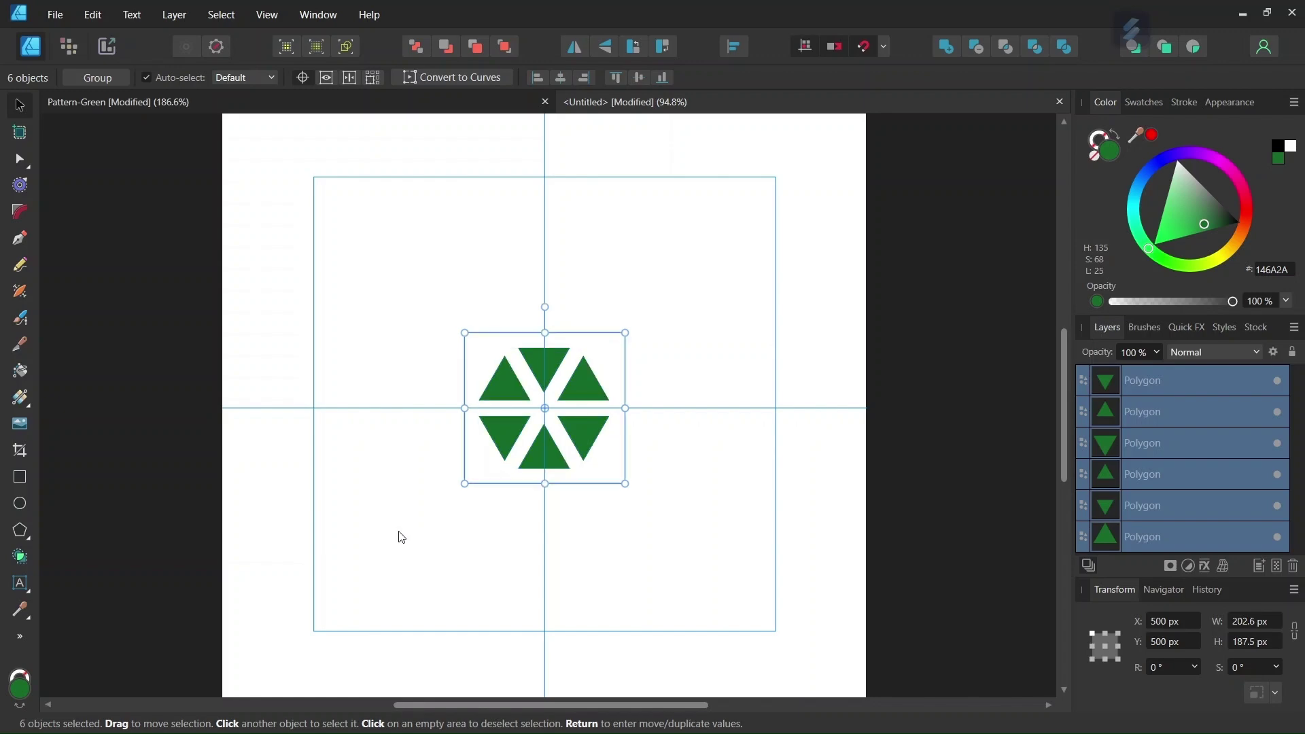
left_click(408, 333)
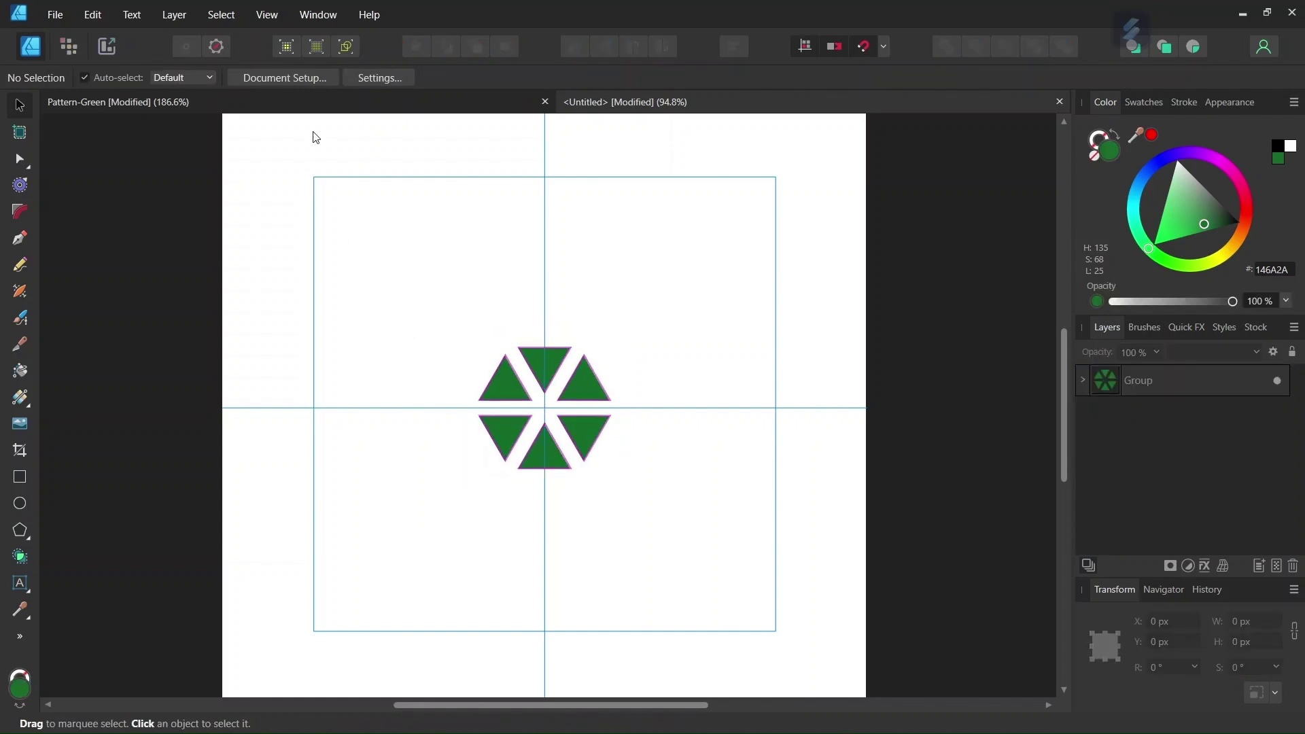
left_click(624, 102)
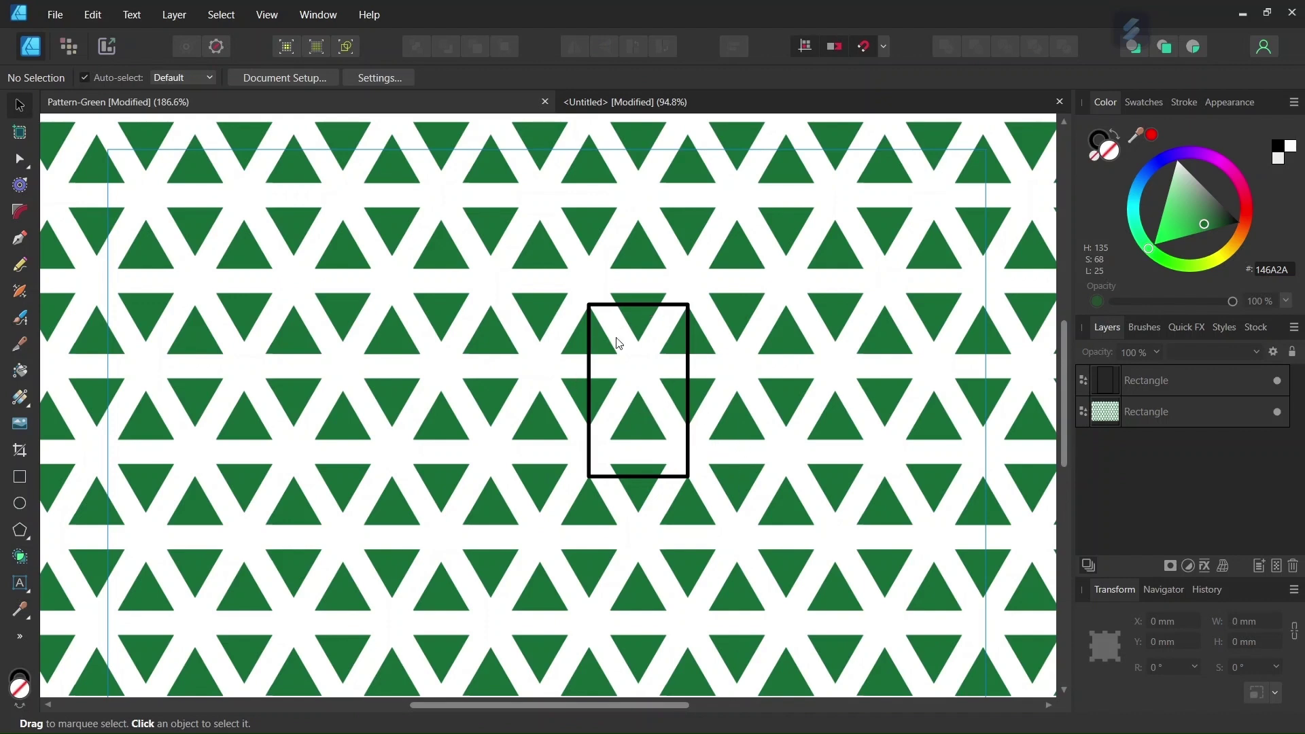
left_click(627, 100)
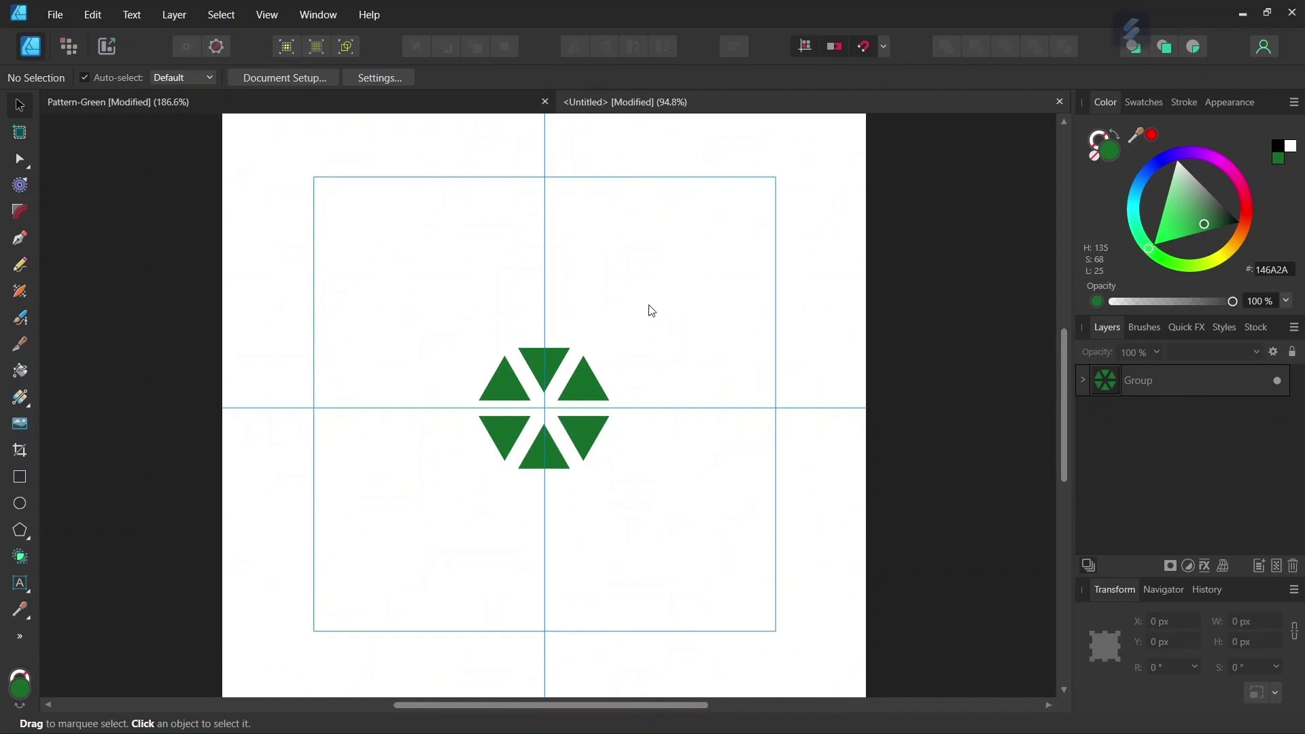
left_click_drag(663, 297, 446, 480)
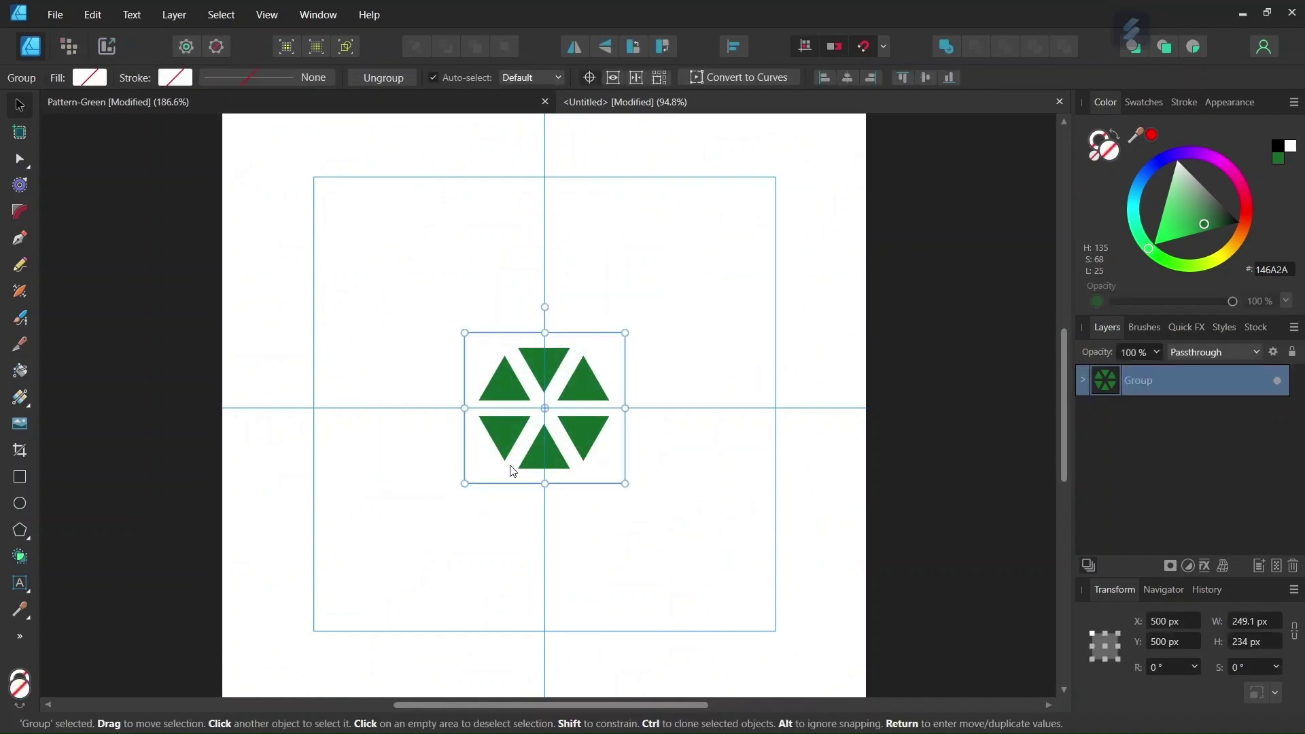
Step: Duplicate the triangle group and shift the copy up and left so it interlocks
key("ctrl+j")
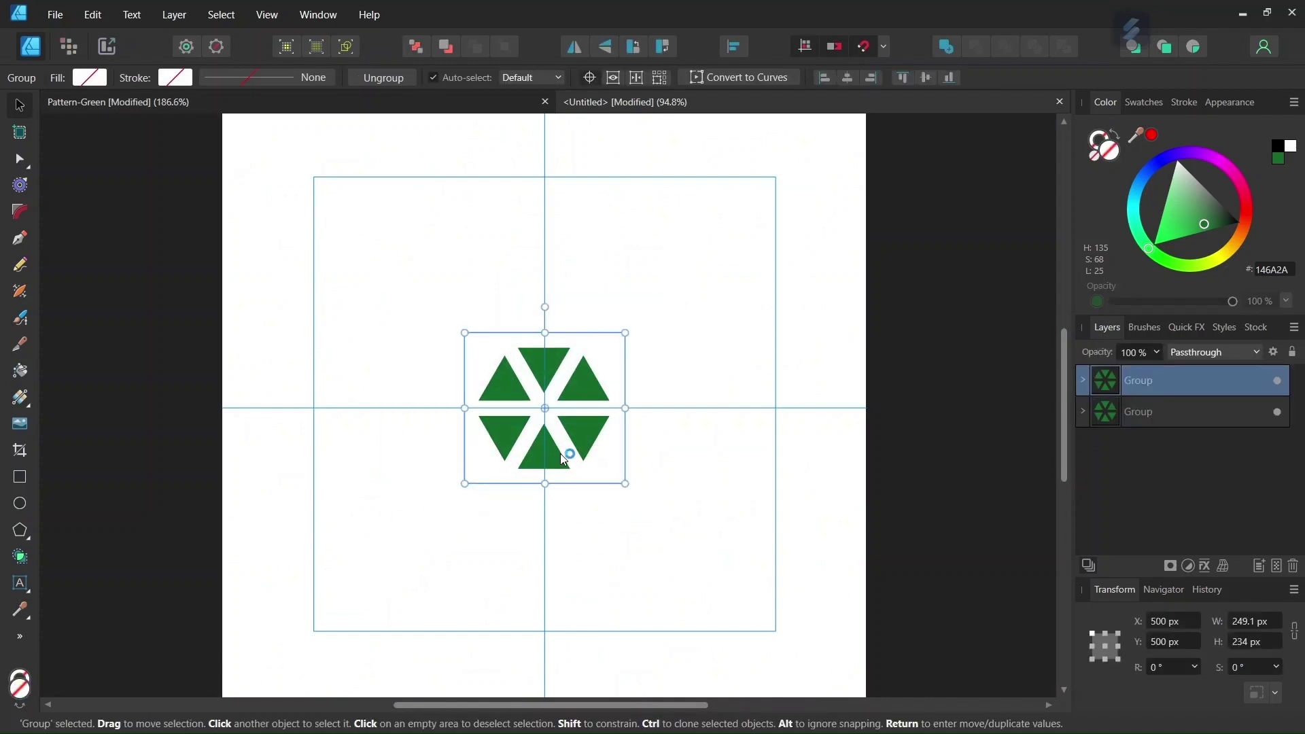
left_click_drag(591, 451, 549, 367)
scroll(556, 391, "down", 2)
scroll(554, 382, "up", 5)
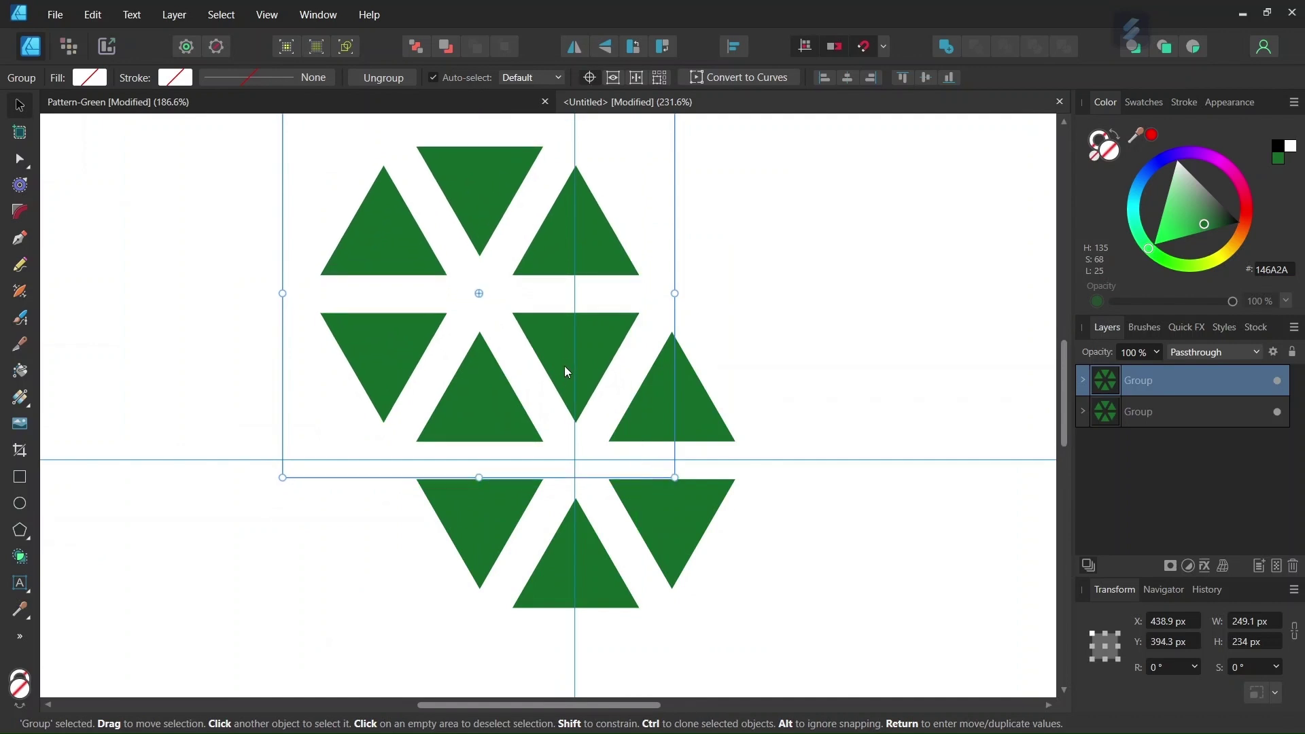
scroll(568, 372, "up", 2)
Step: Toggle the groups' visibility to verify alignment, deselect, then view Pattern-Green
left_click(1278, 381)
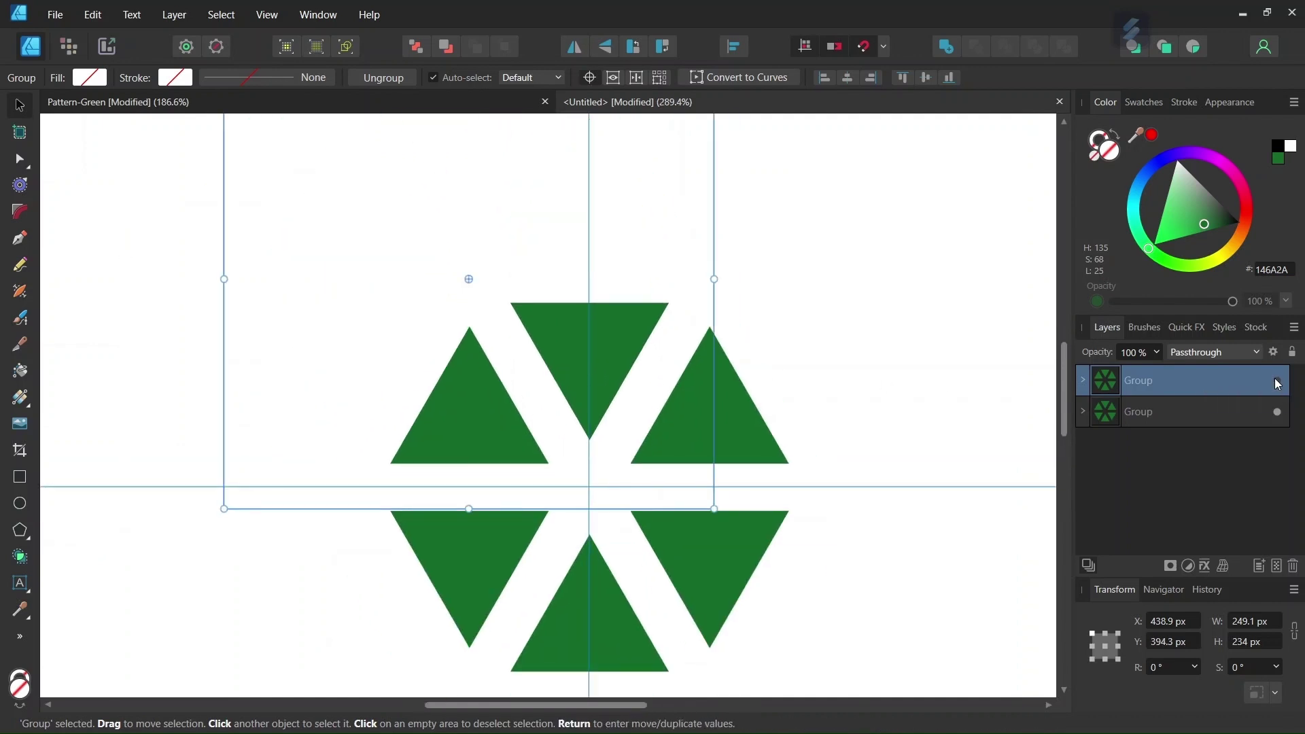
left_click(1277, 381)
scroll(585, 380, "down", 2)
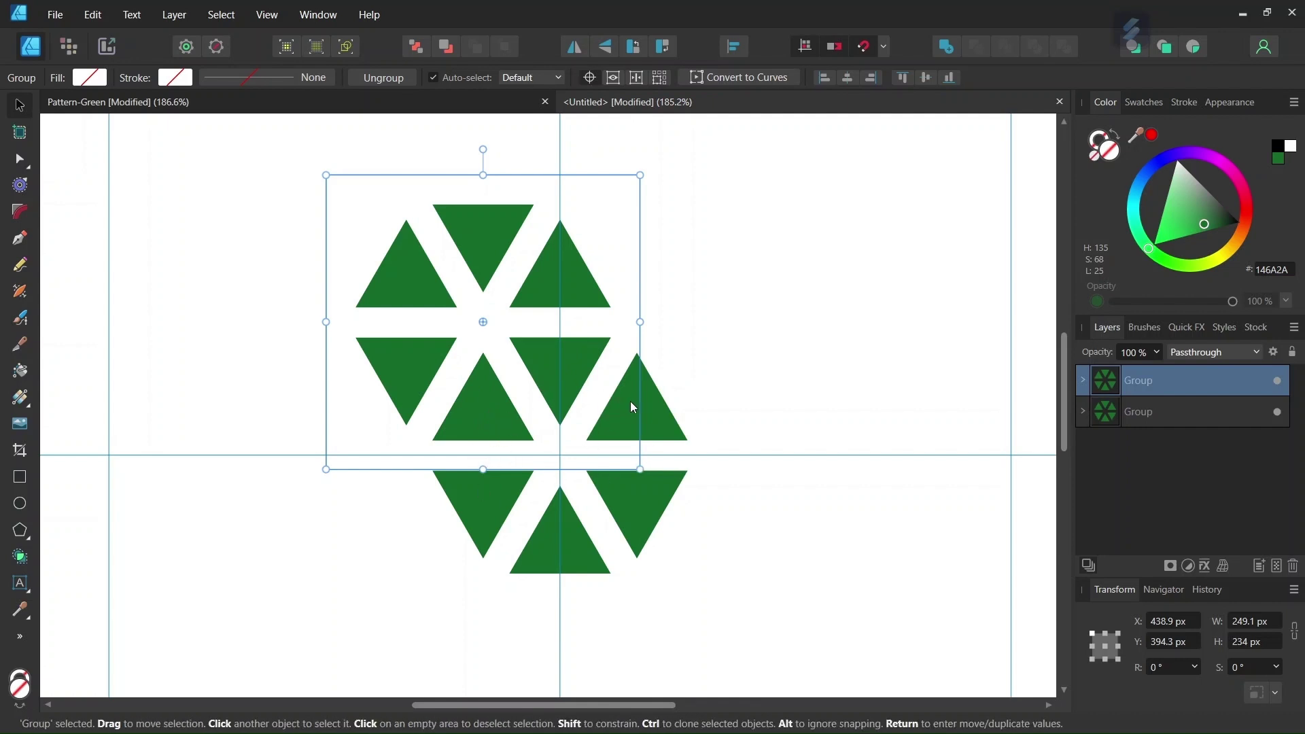
scroll(524, 389, "up", 1)
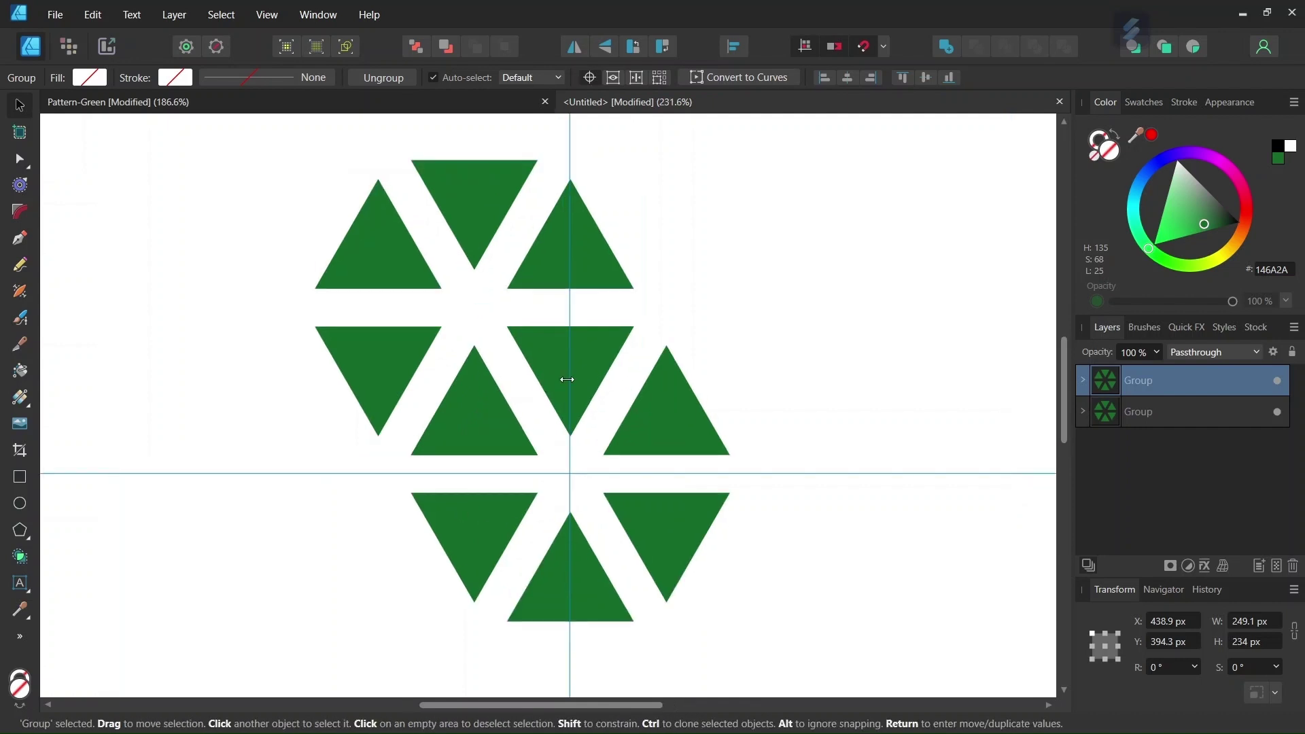
left_click(1279, 385)
left_click(1278, 384)
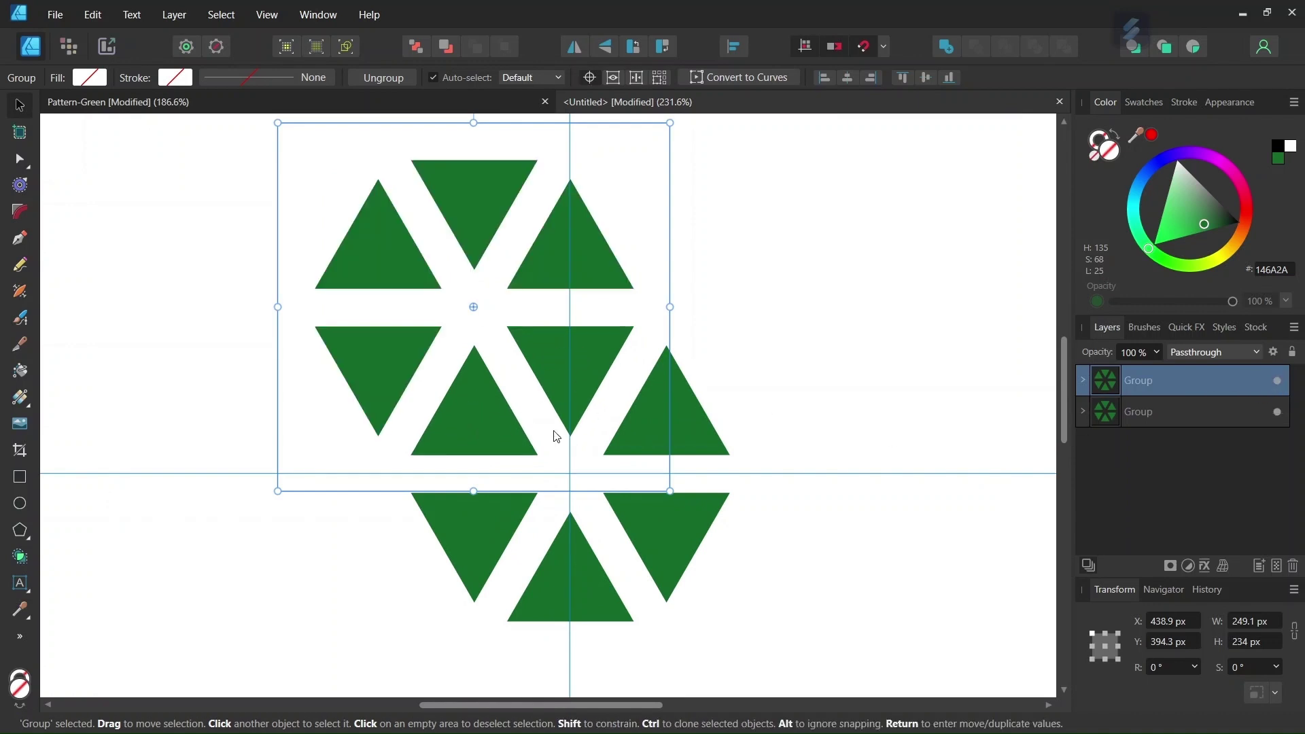
scroll(557, 435, "down", 1)
left_click(782, 310)
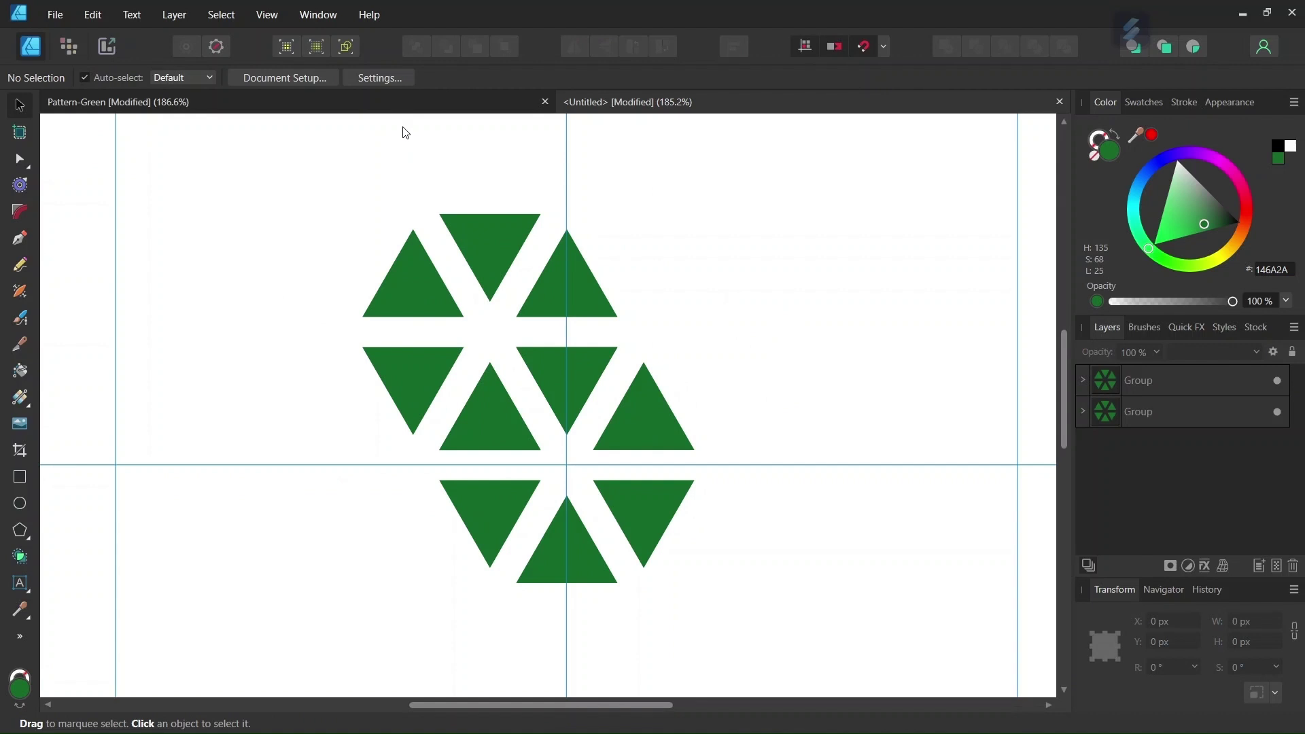
left_click(402, 106)
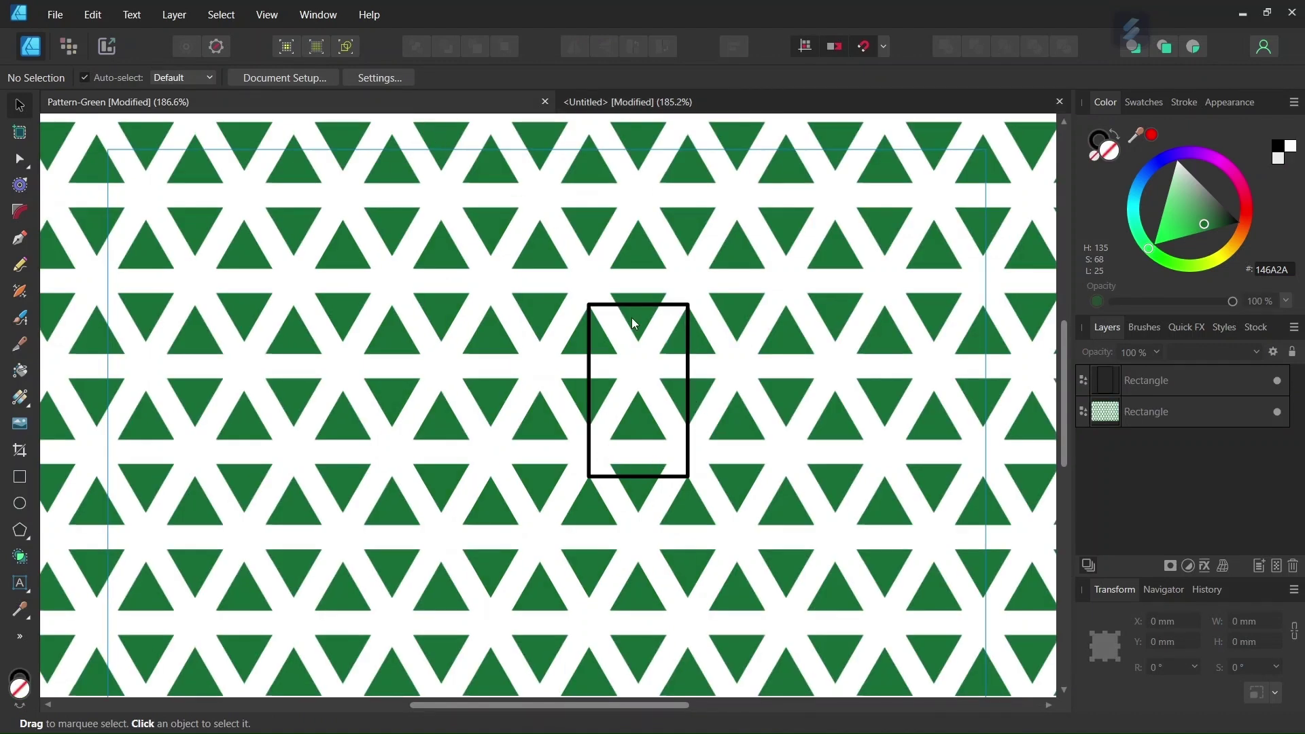
Step: Return to the Untitled document with the two interlocking hexagon groups
left_click(620, 103)
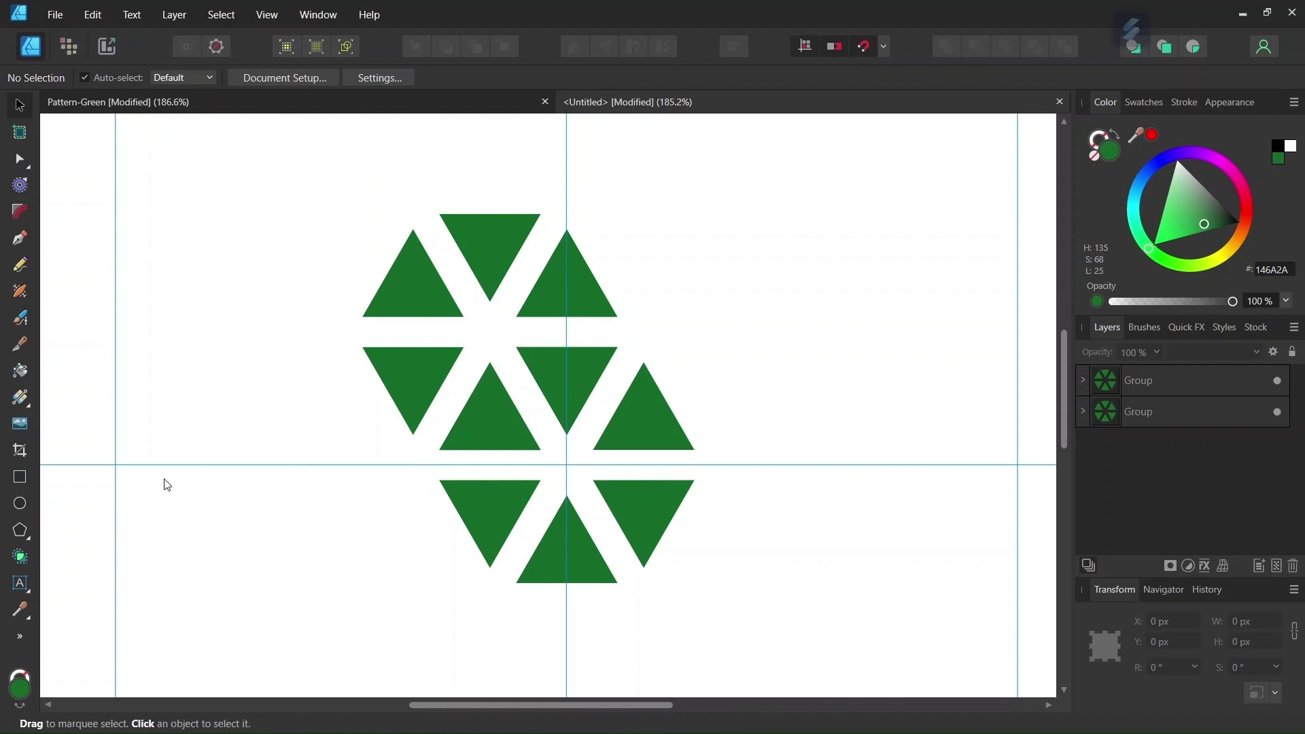
Step: Draw a rectangle with no fill framing one repeat of the triangle groups
left_click(25, 480)
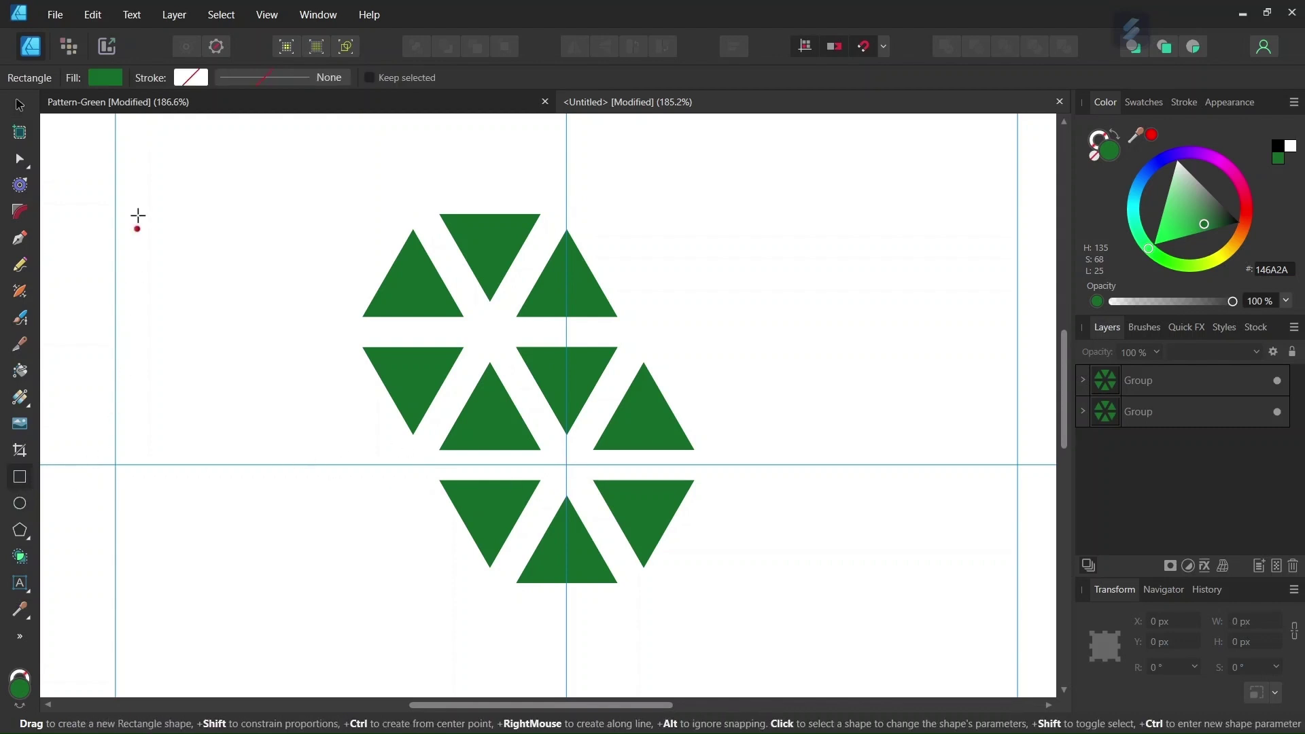
left_click(112, 82)
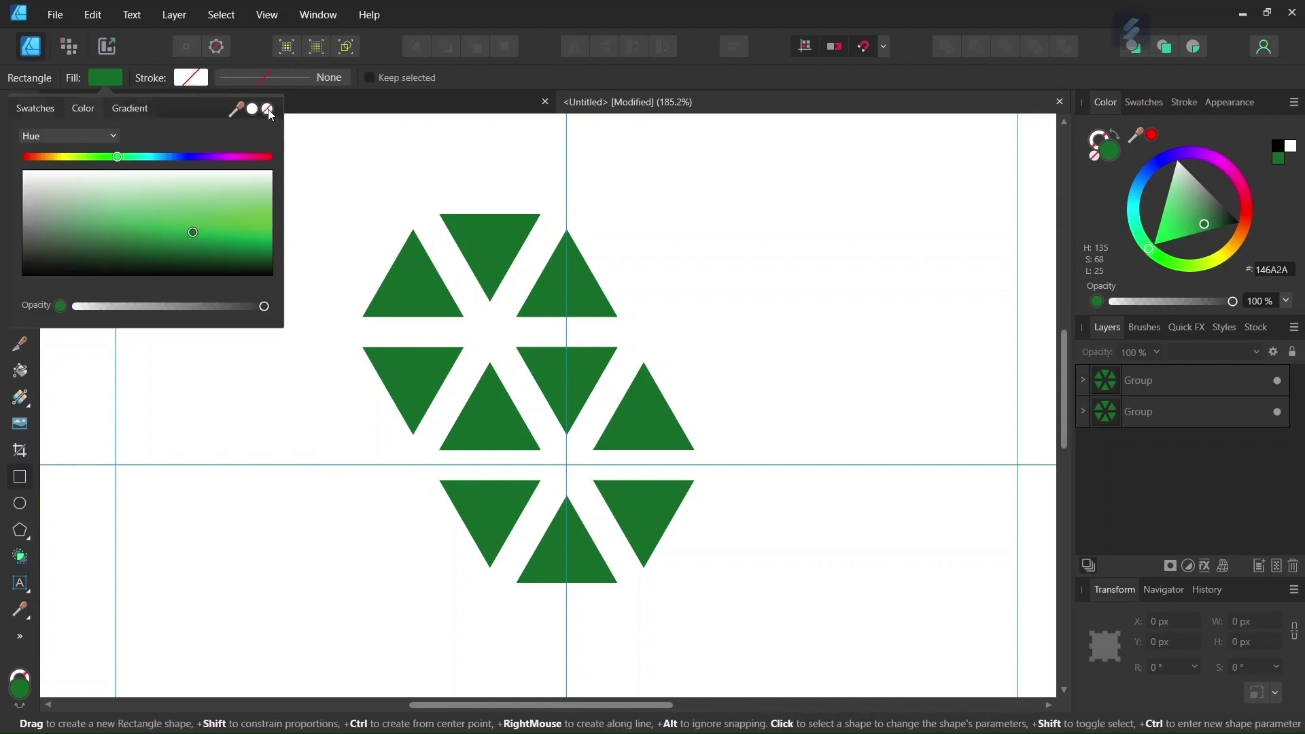
left_click(268, 110)
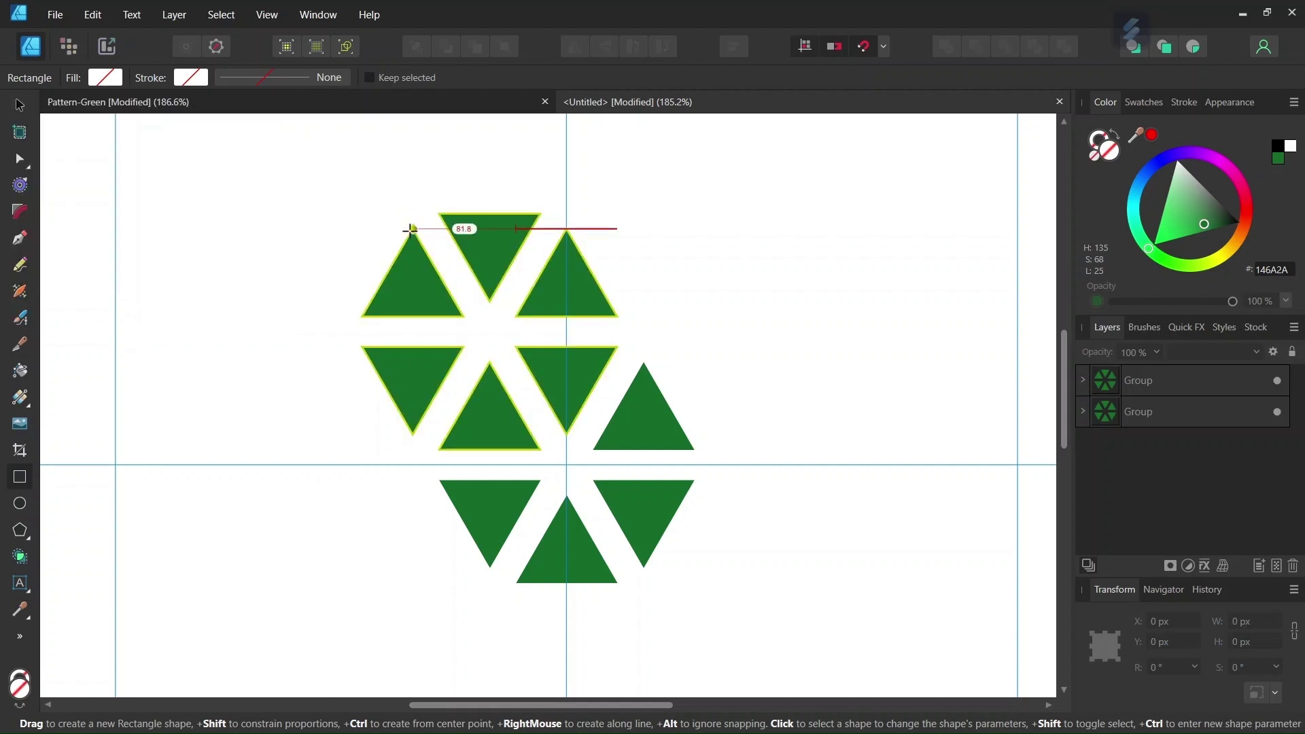
left_click_drag(413, 230, 560, 495)
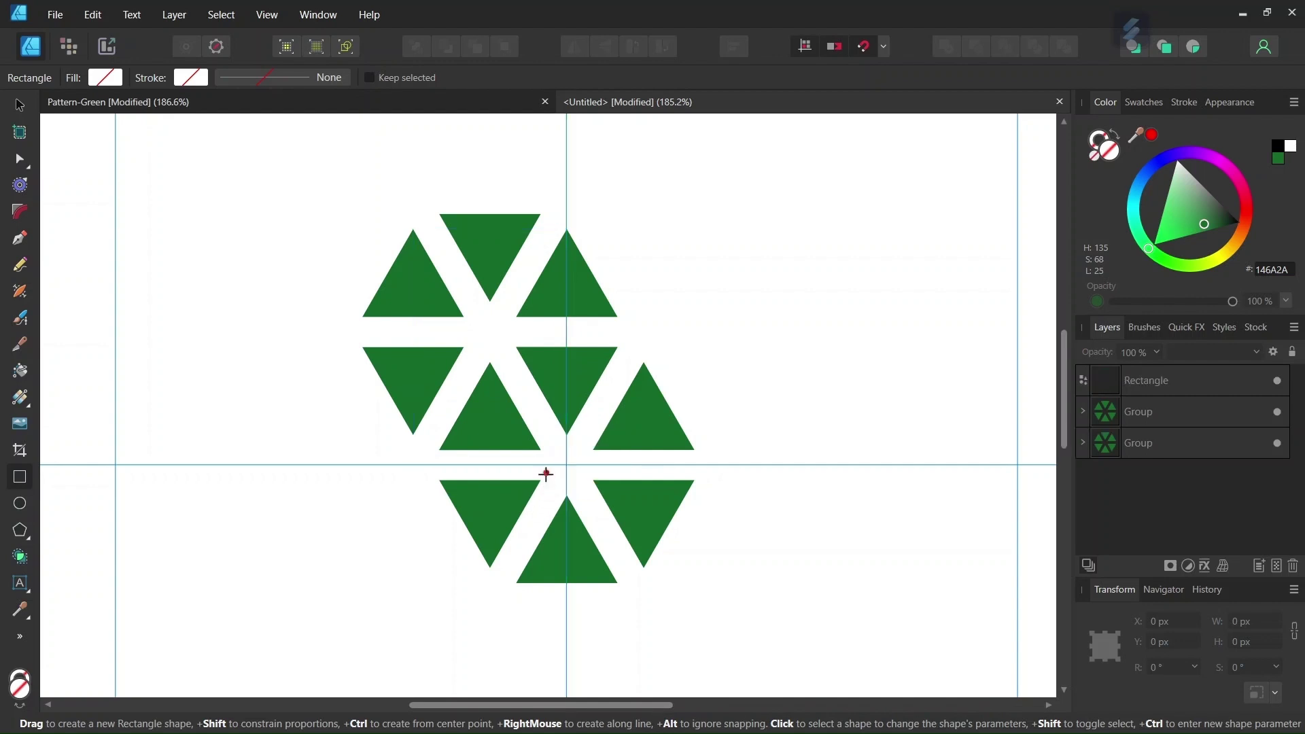
Step: Select the new 122.1 × 211.4 px rectangle in Layers and zoom in to check its corners snap
scroll(546, 474, "up", 2)
left_click(1184, 382)
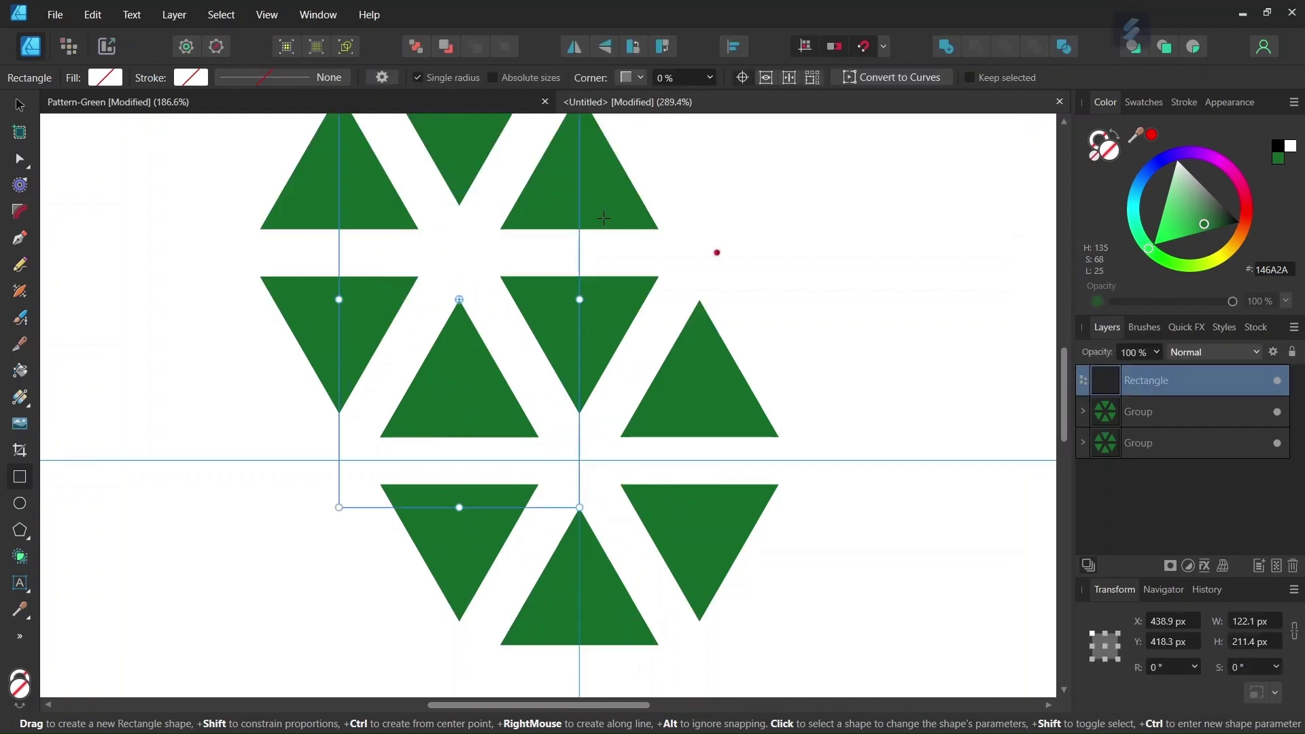
scroll(575, 197, "down", 2)
scroll(569, 156, "up", 3)
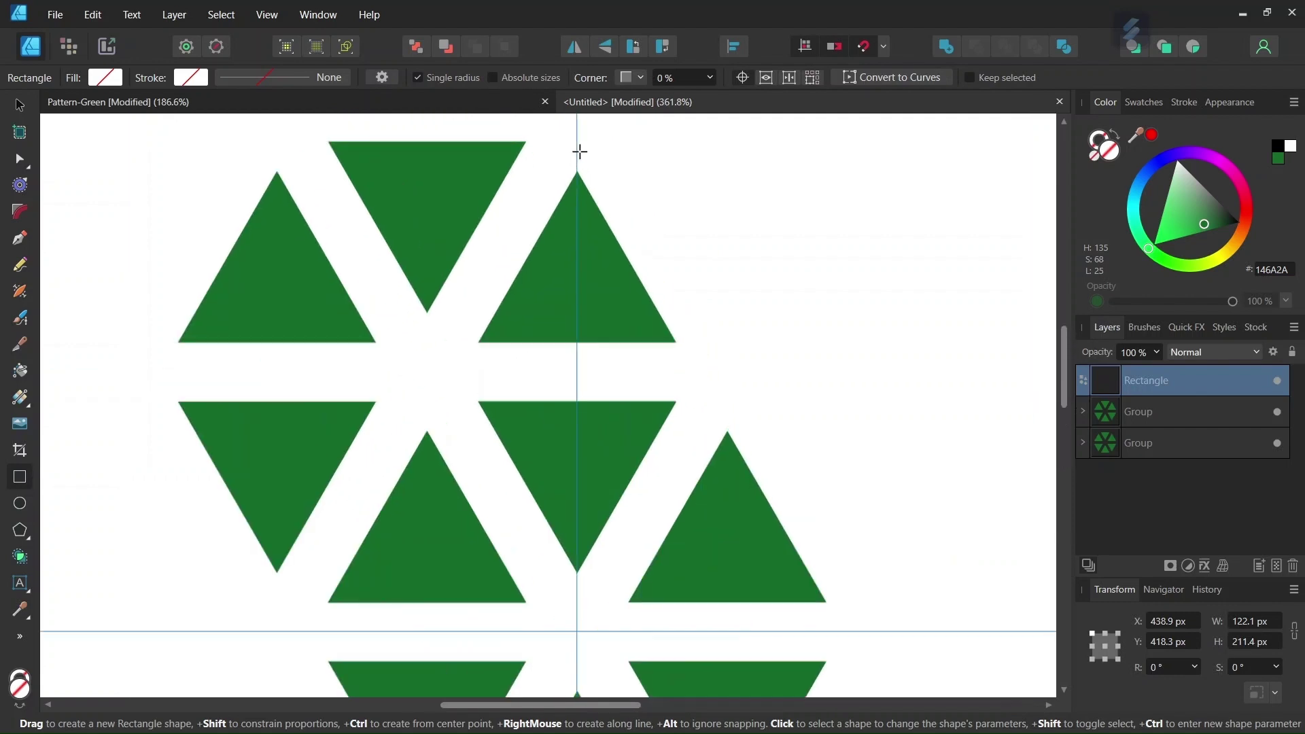
scroll(256, 163, "up", 3)
scroll(288, 197, "up", 2)
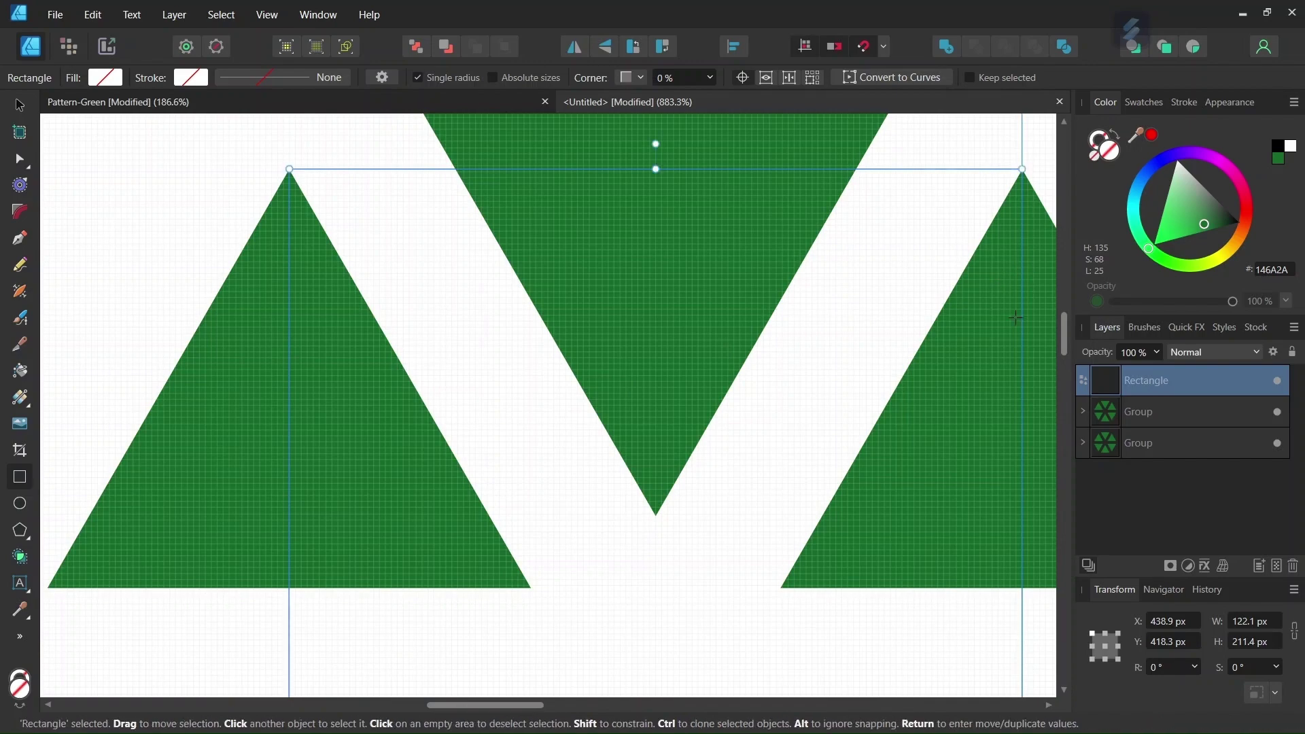
scroll(347, 170, "up", 2)
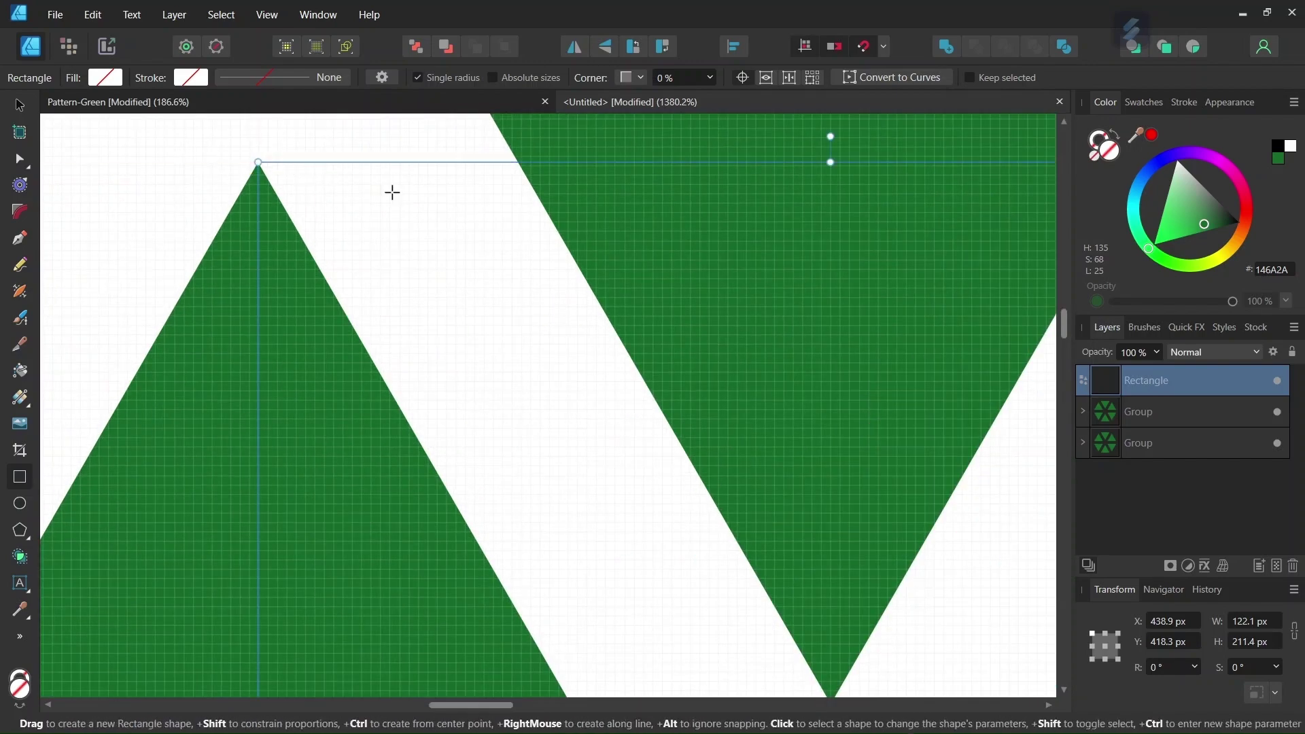
scroll(612, 300, "down", 6)
scroll(616, 303, "up", 3)
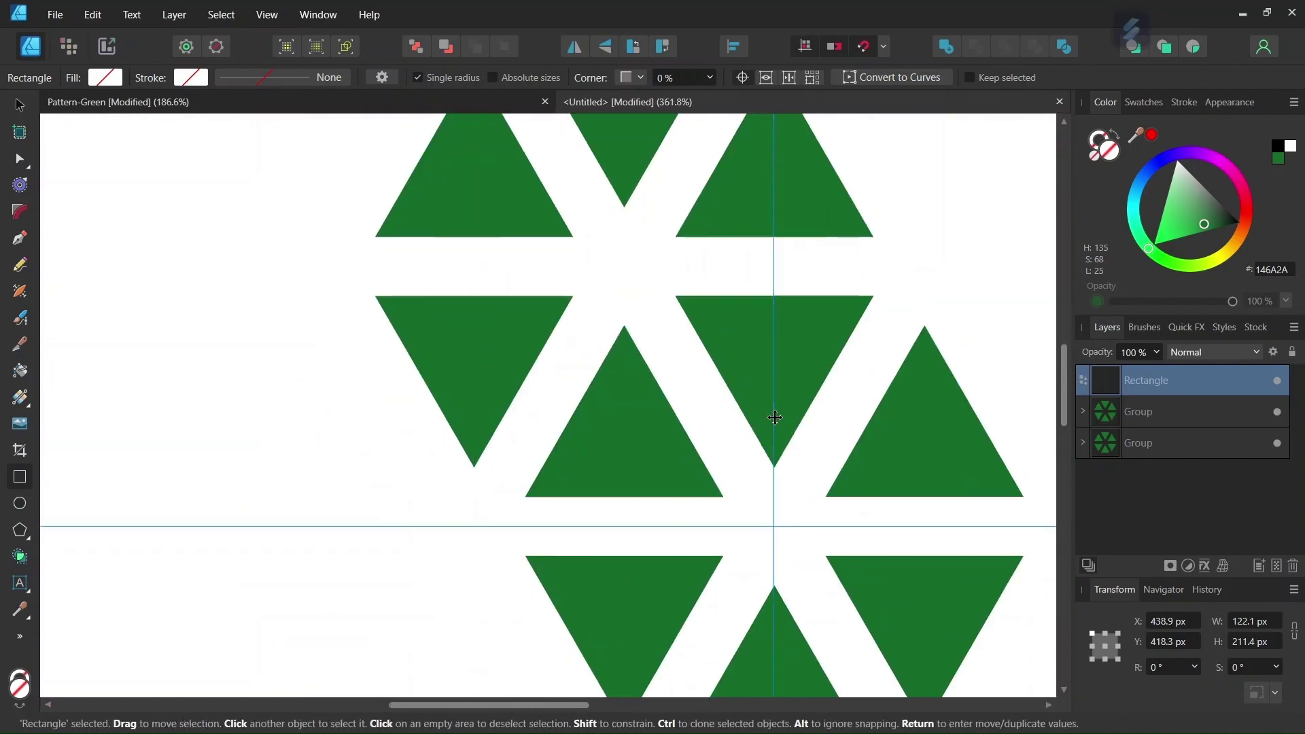
scroll(772, 491, "up", 4)
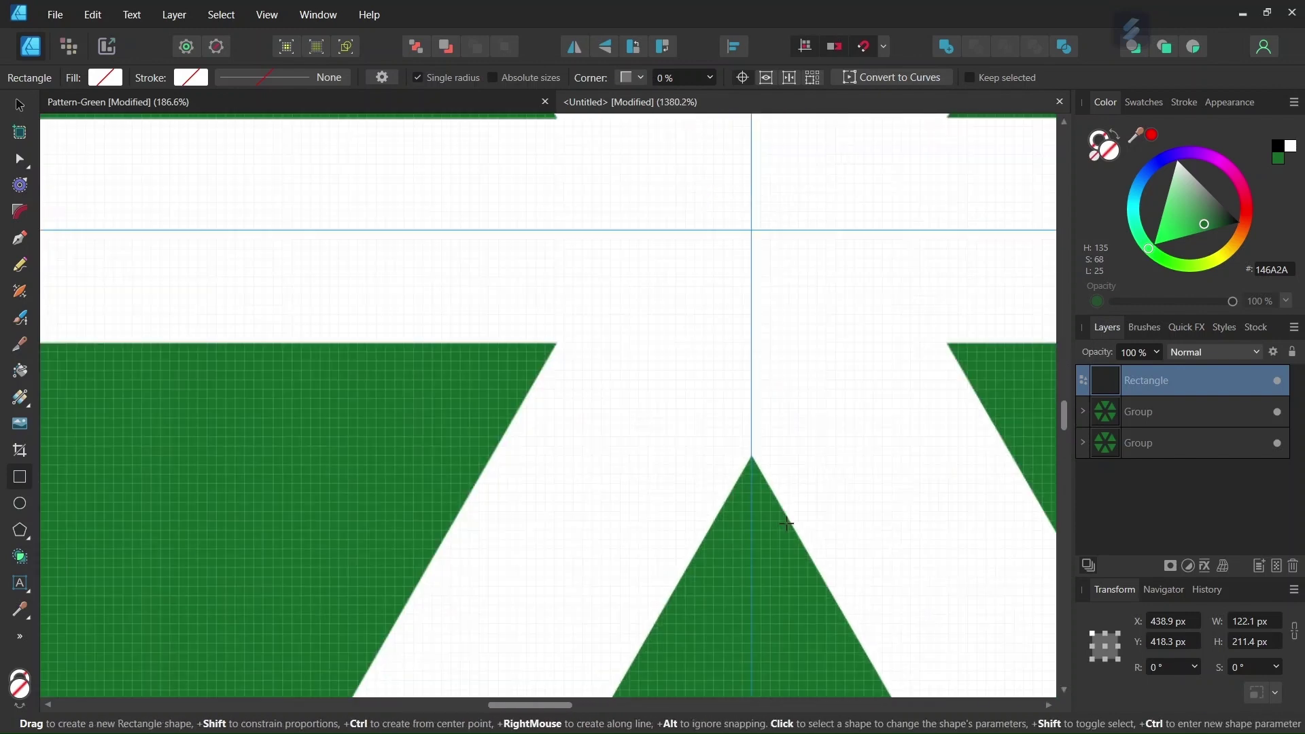
scroll(740, 453, "down", 10)
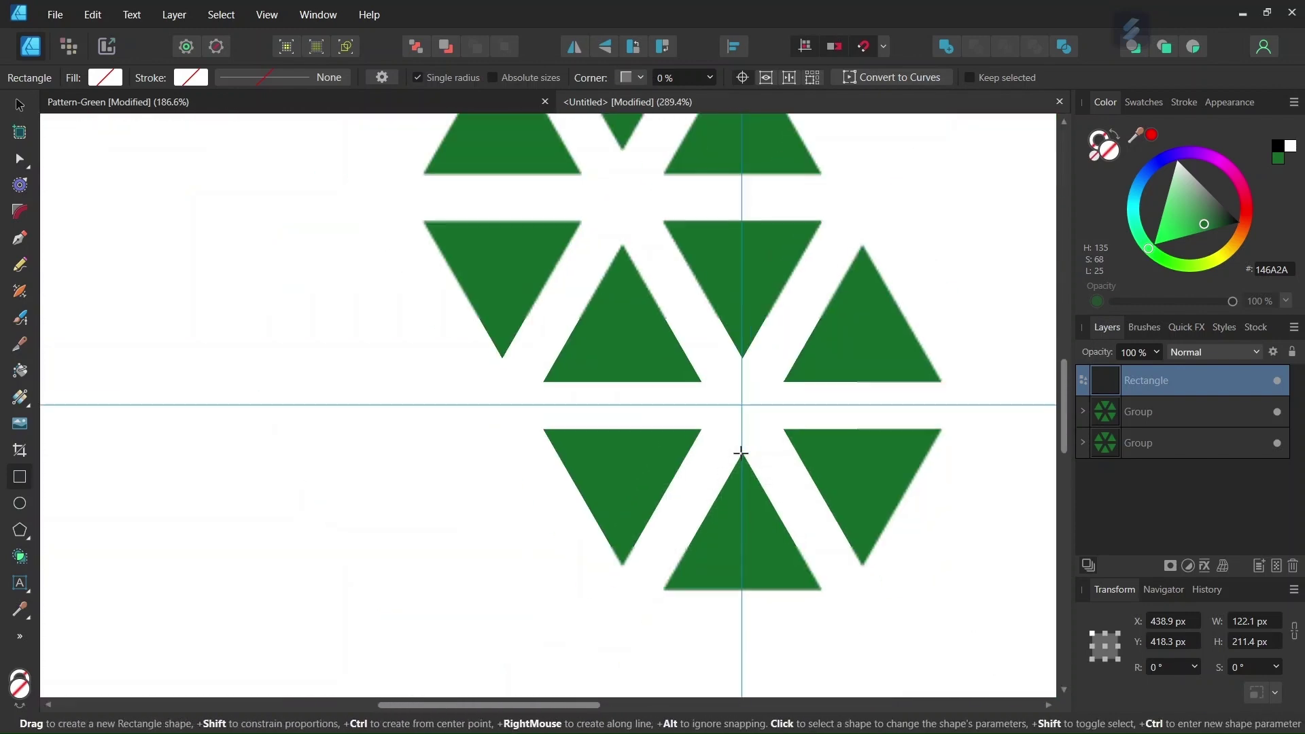
scroll(821, 252, "up", 1)
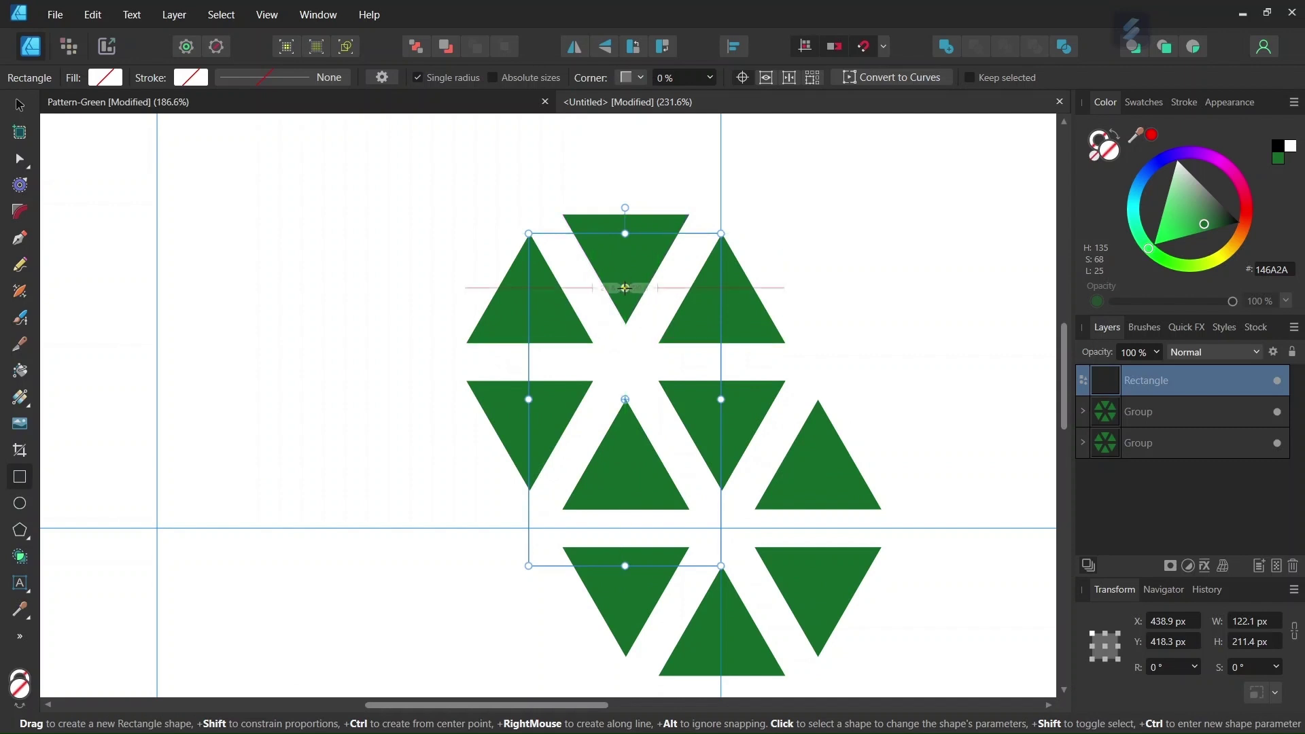
Step: Make the document background transparent in Document Setup's colour settings
left_click(55, 15)
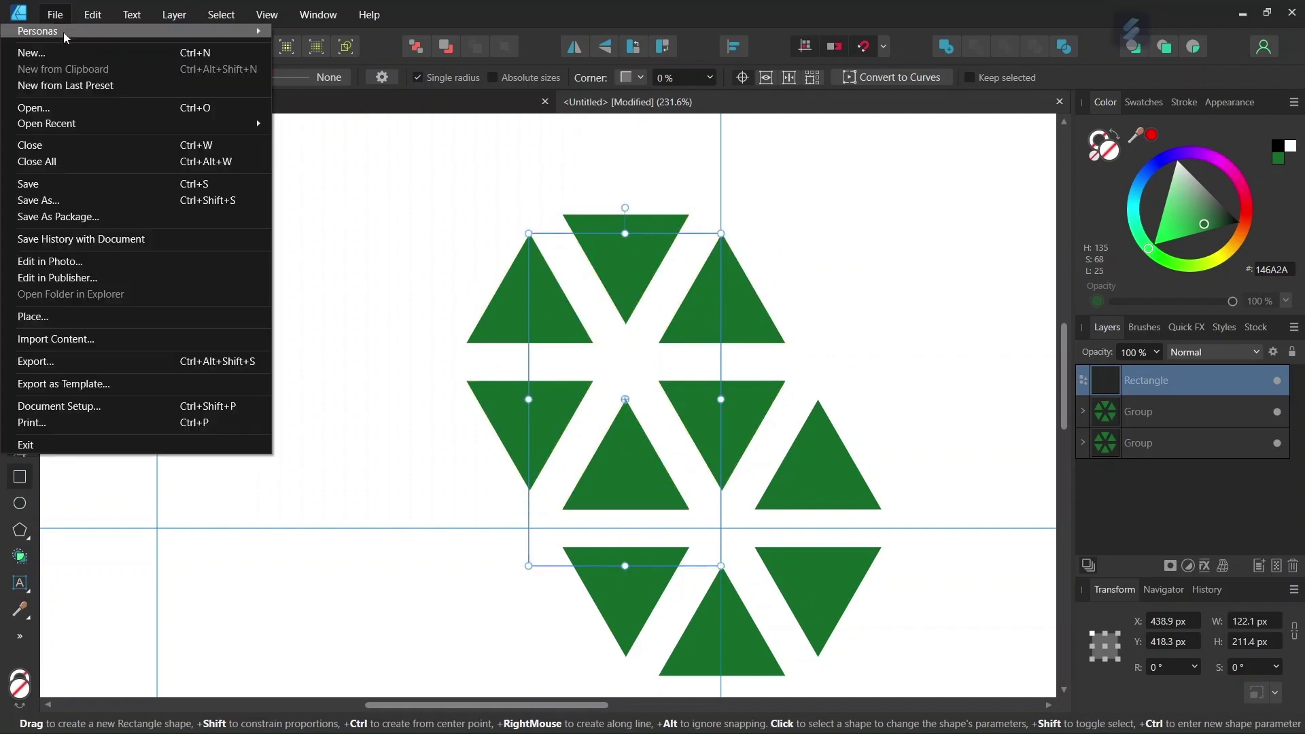
left_click(101, 405)
left_click(614, 326)
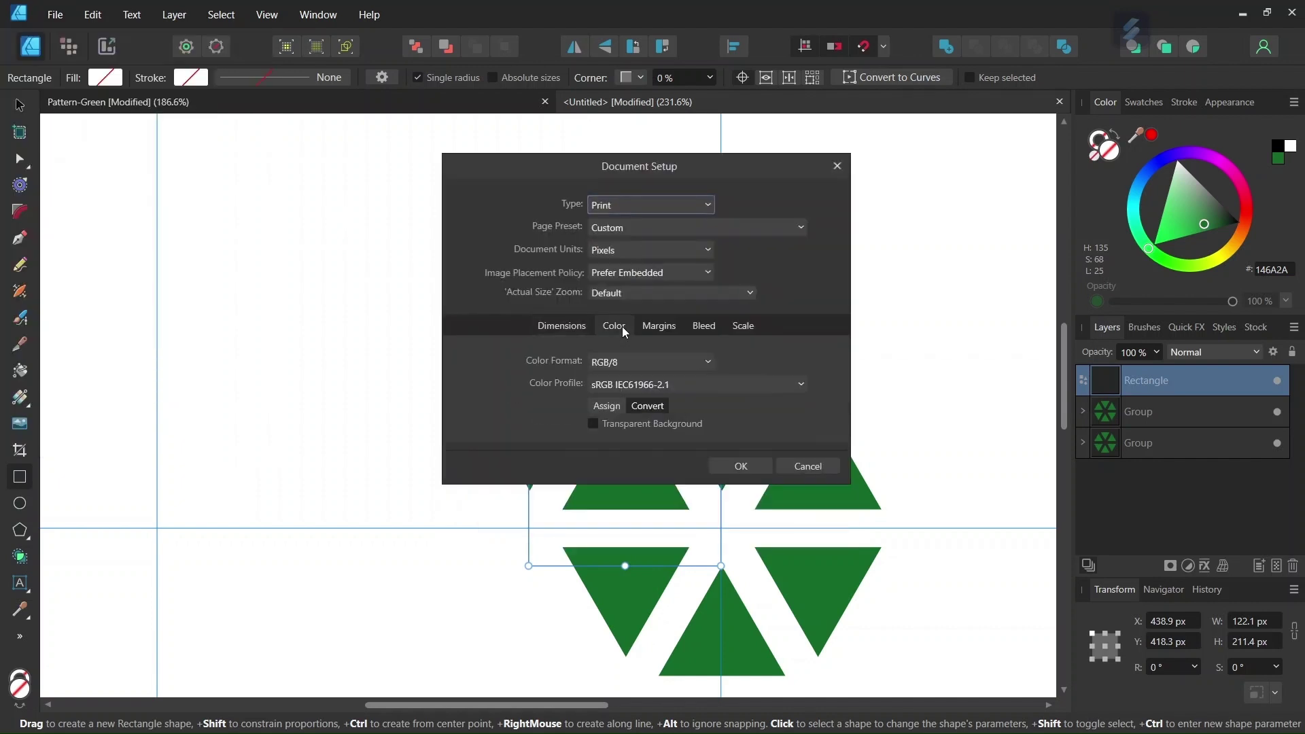
left_click(594, 425)
left_click(739, 466)
scroll(839, 437, "down", 5)
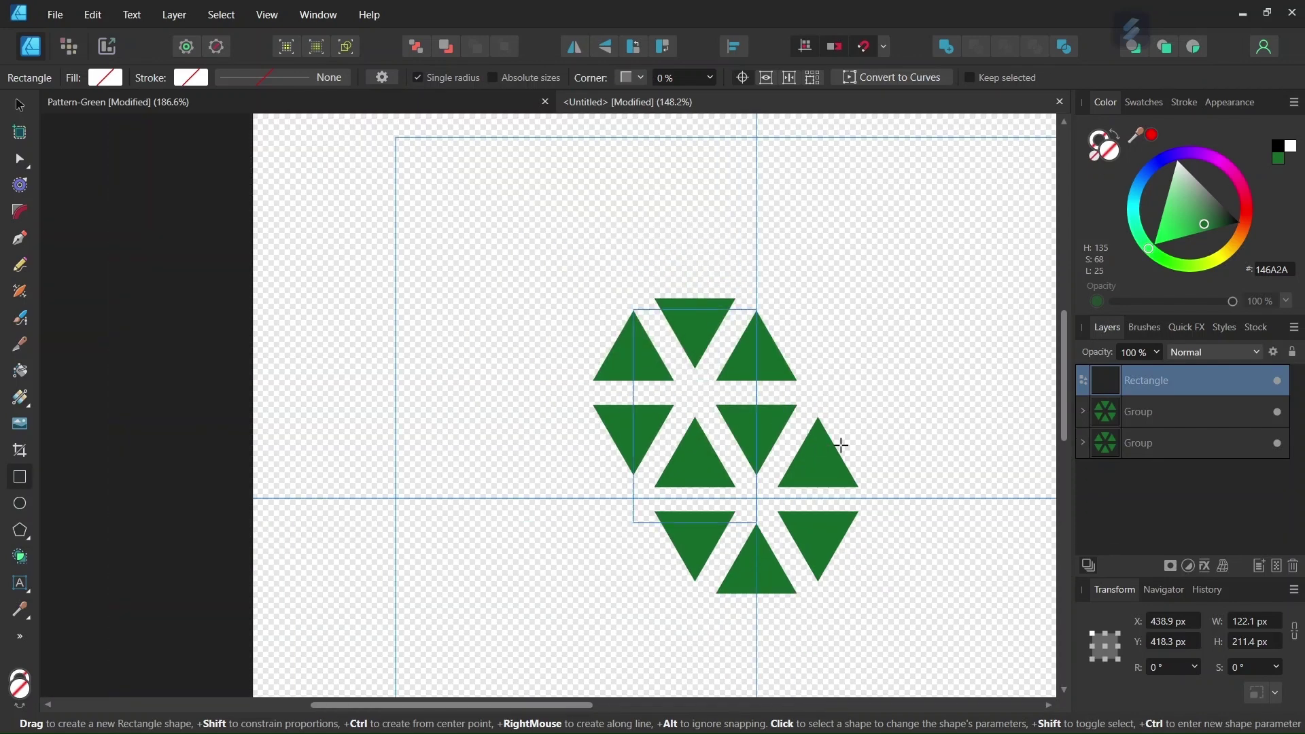
left_click_drag(503, 705, 558, 706)
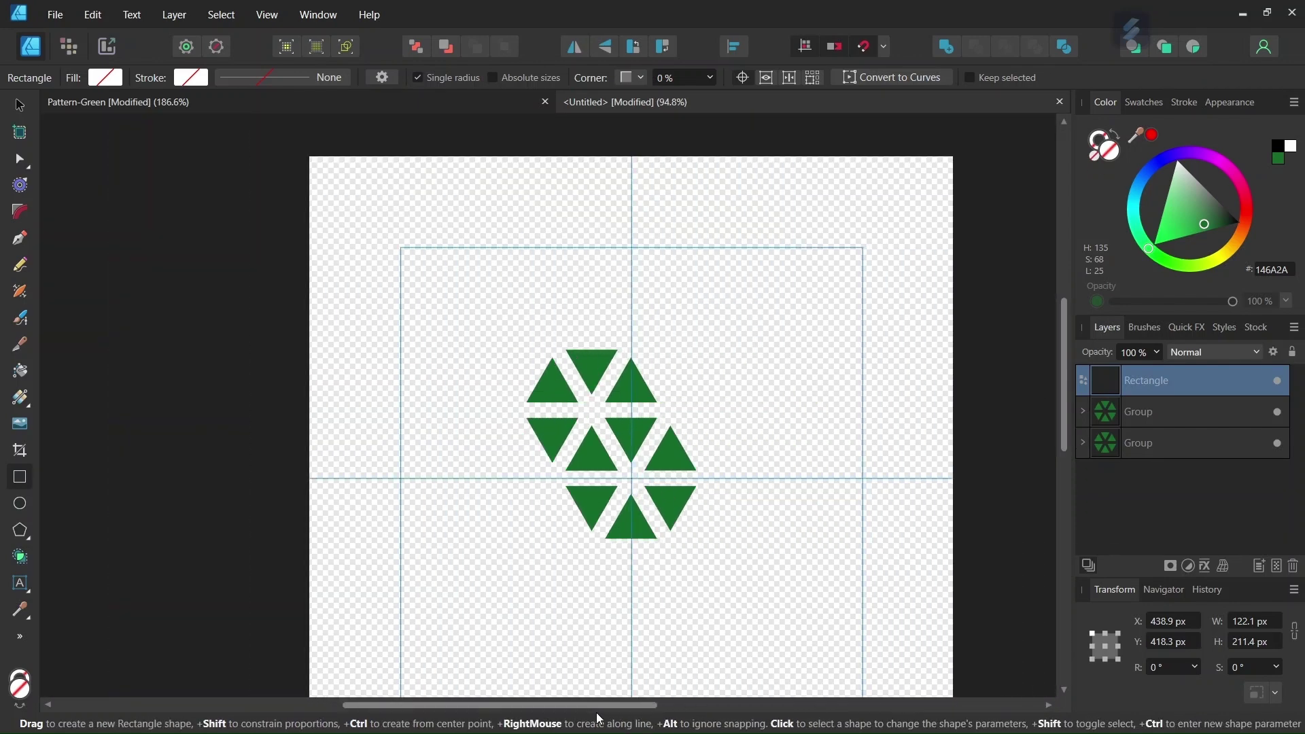
scroll(852, 446, "up", 1)
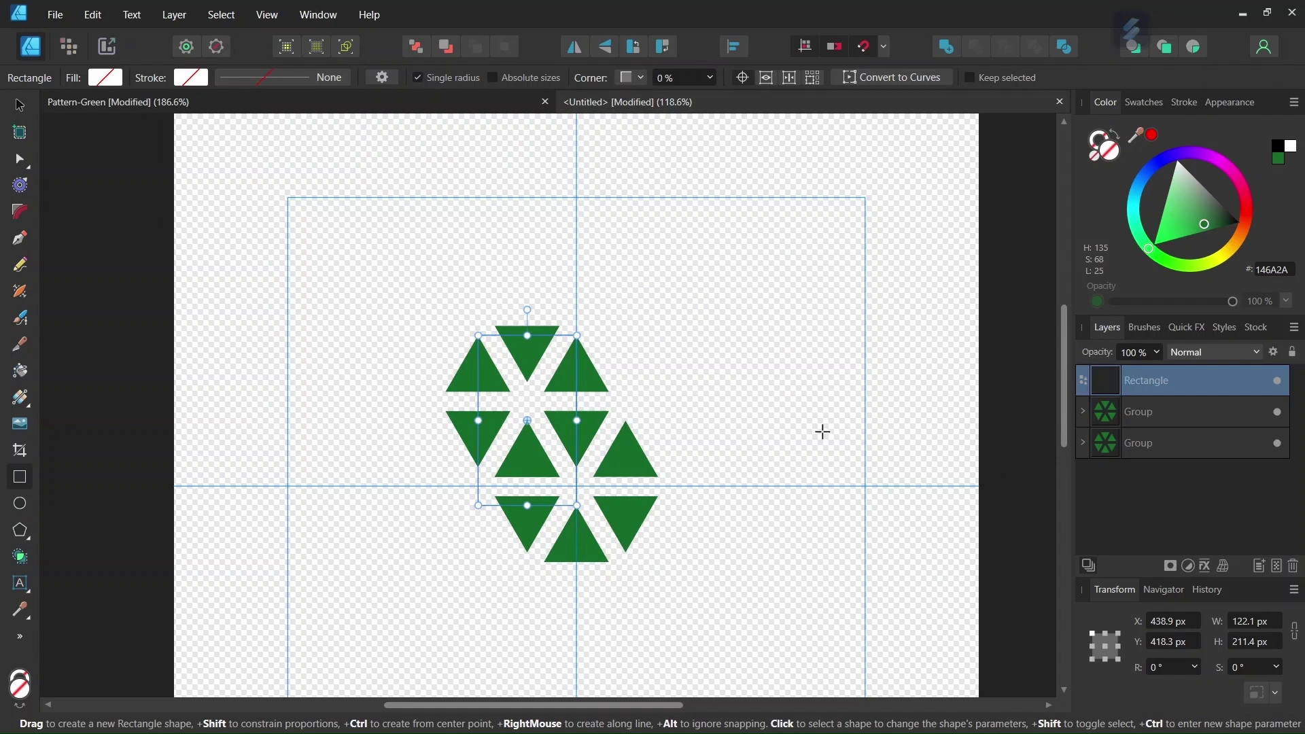
Step: Export as PNG with Area set to Selection Area, producing a 123 × 212 px image
left_click(55, 14)
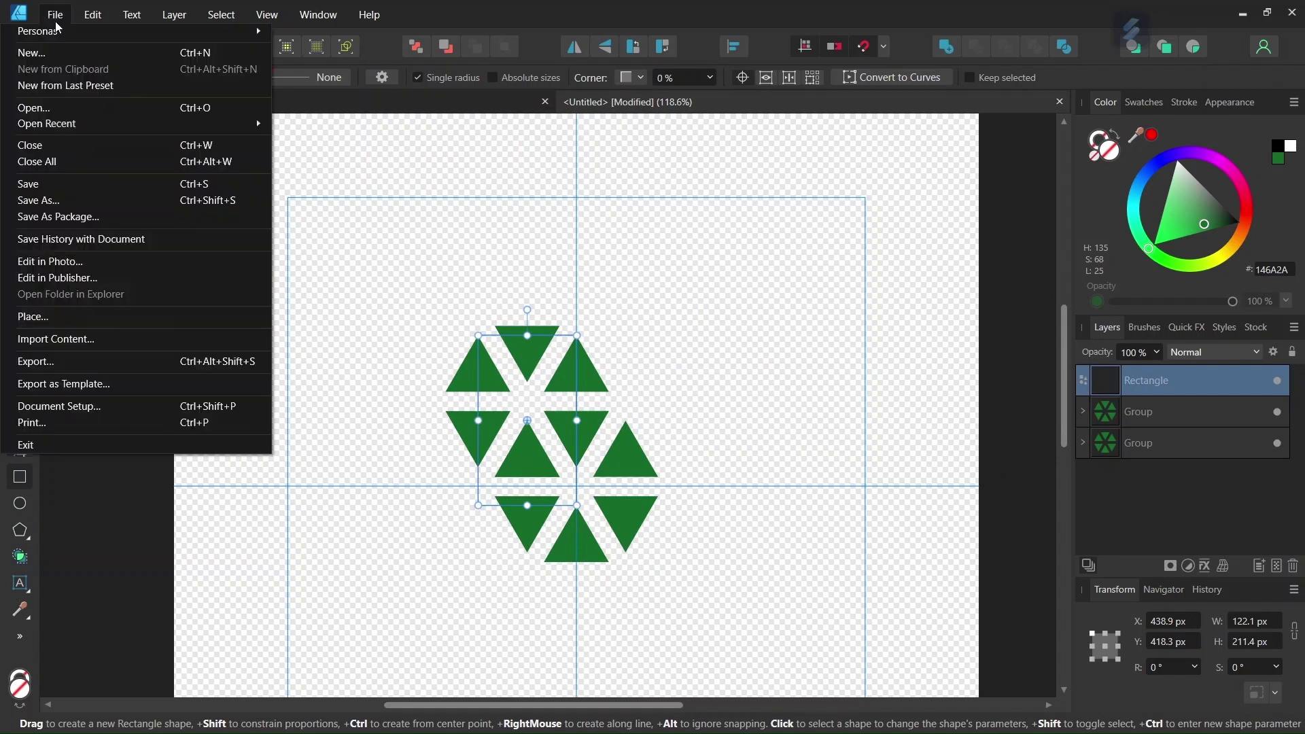
left_click(132, 365)
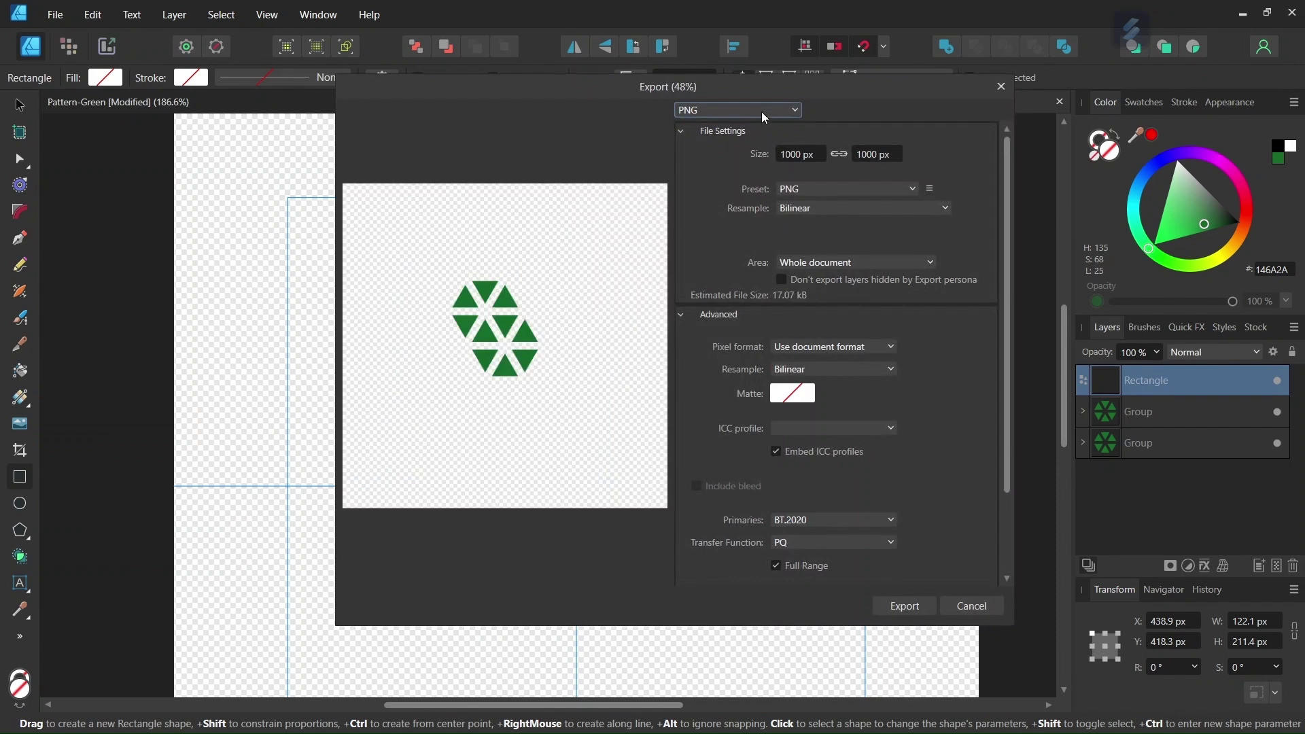
left_click(762, 112)
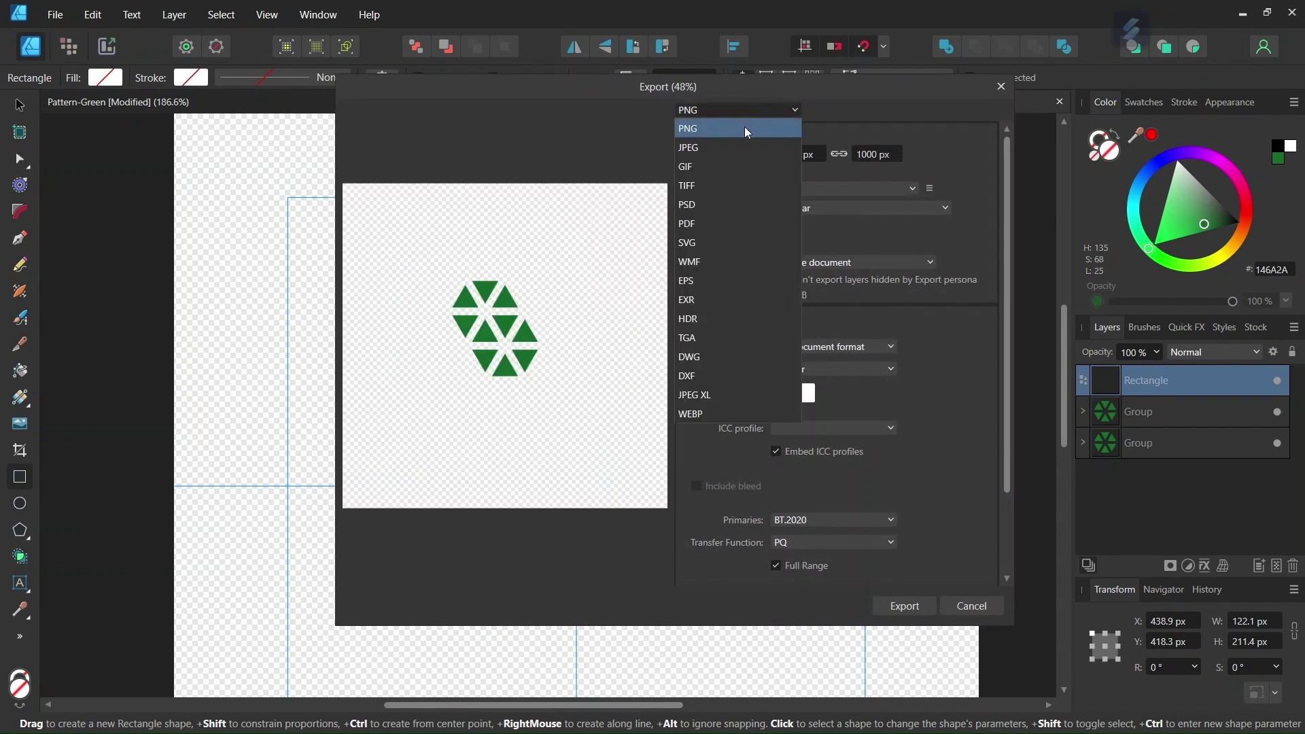
left_click(744, 126)
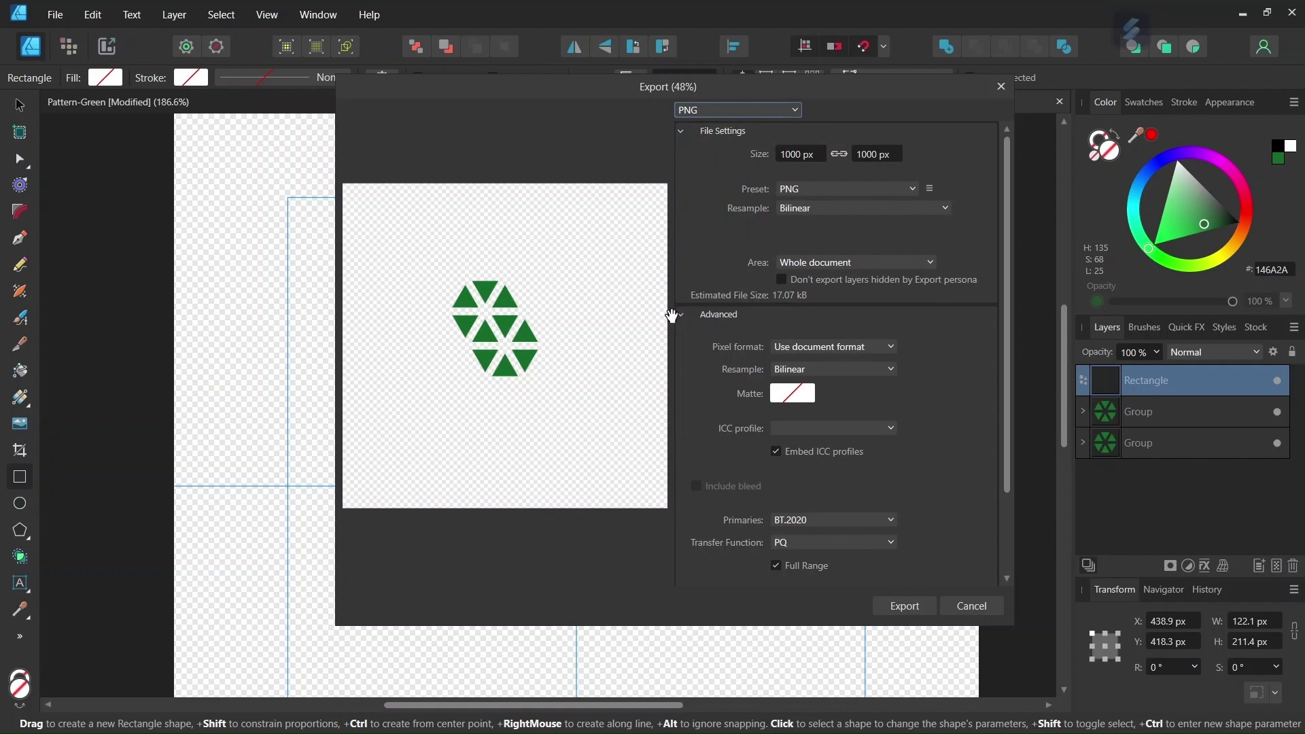
left_click(811, 263)
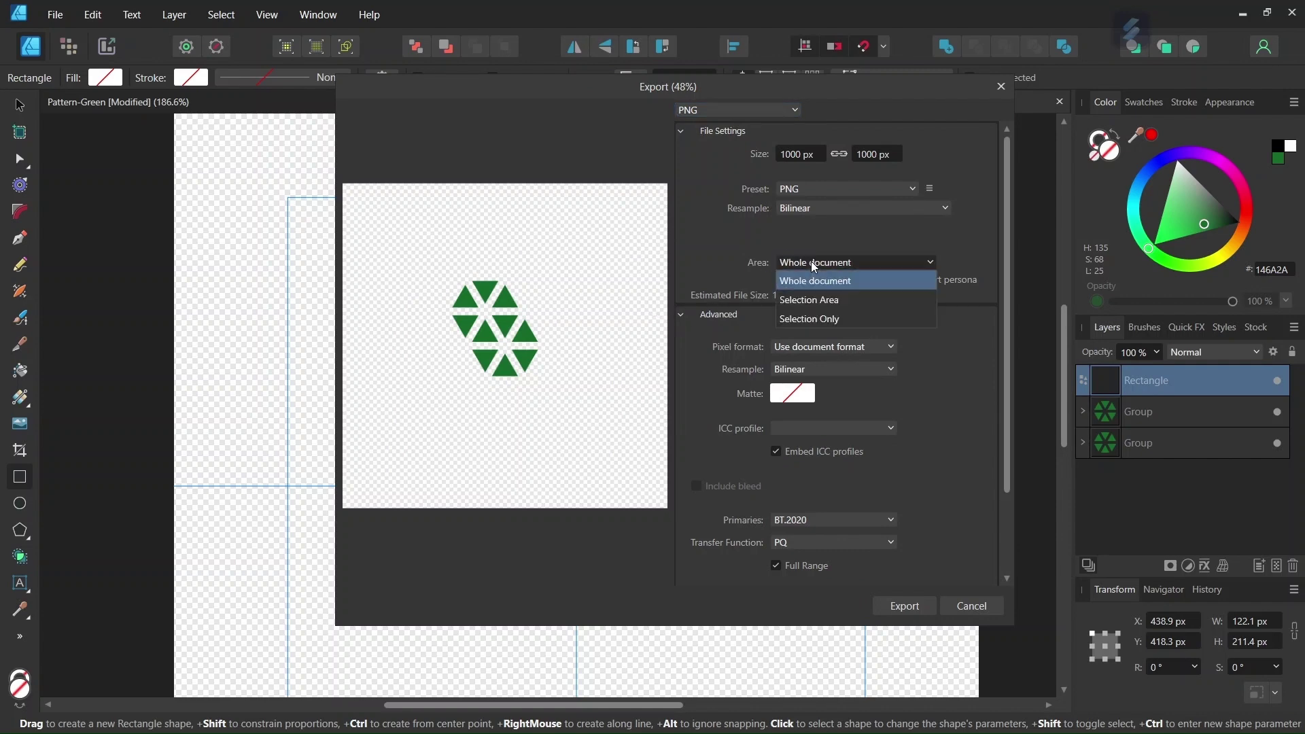
left_click(820, 299)
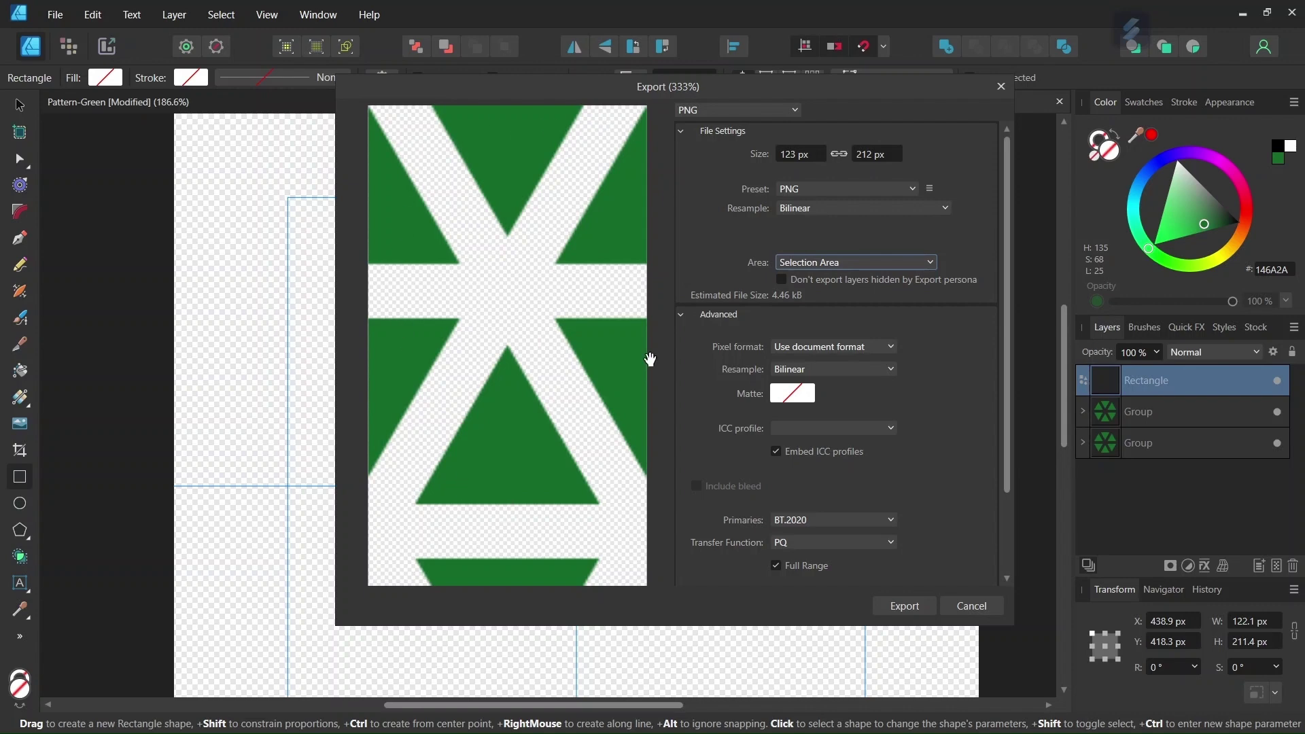
left_click(903, 606)
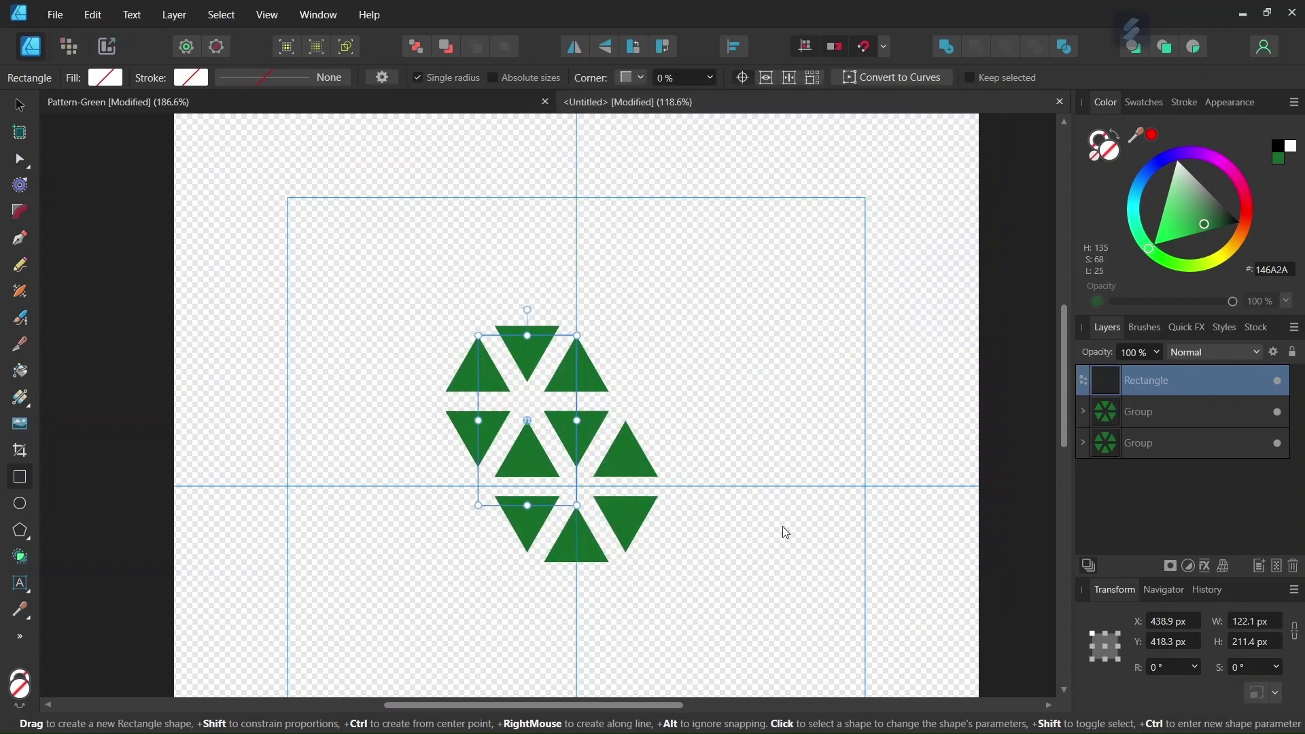
Step: Save the exported PNG file, then create a new A6 document
left_click(690, 501)
left_click(55, 14)
left_click(31, 53)
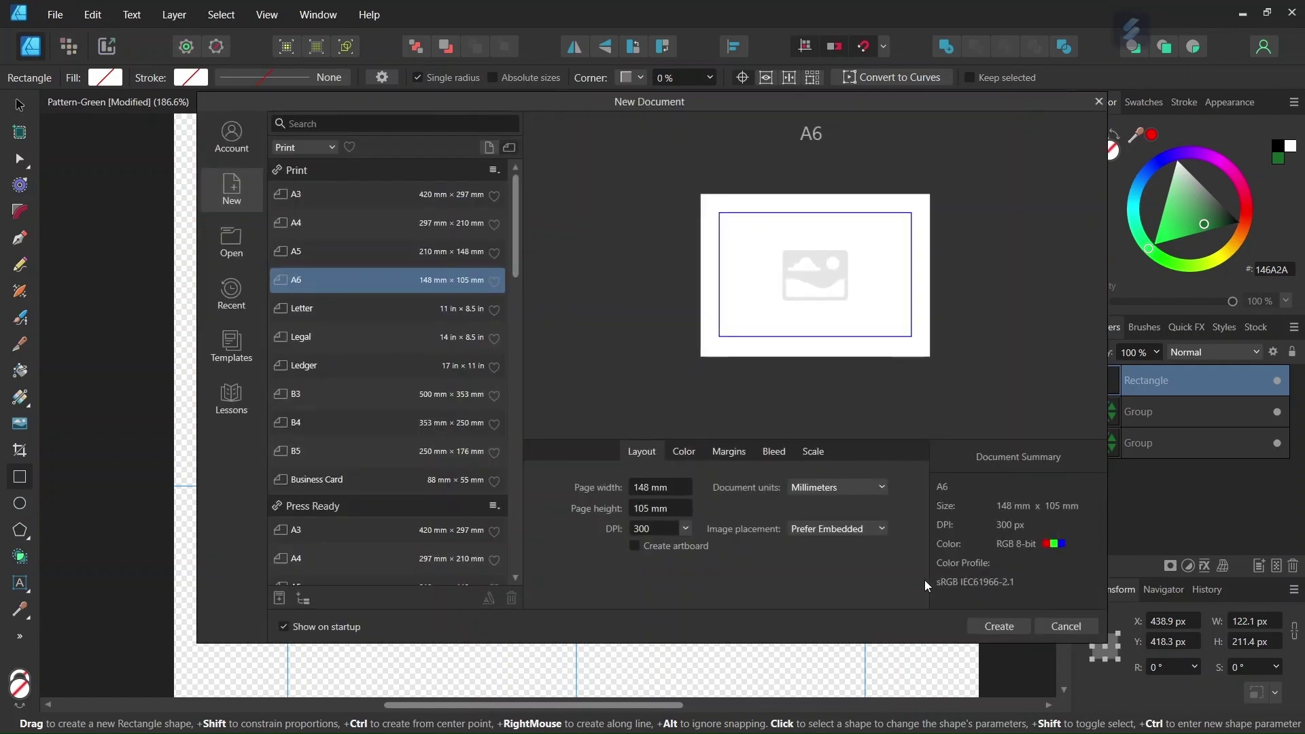
left_click(995, 624)
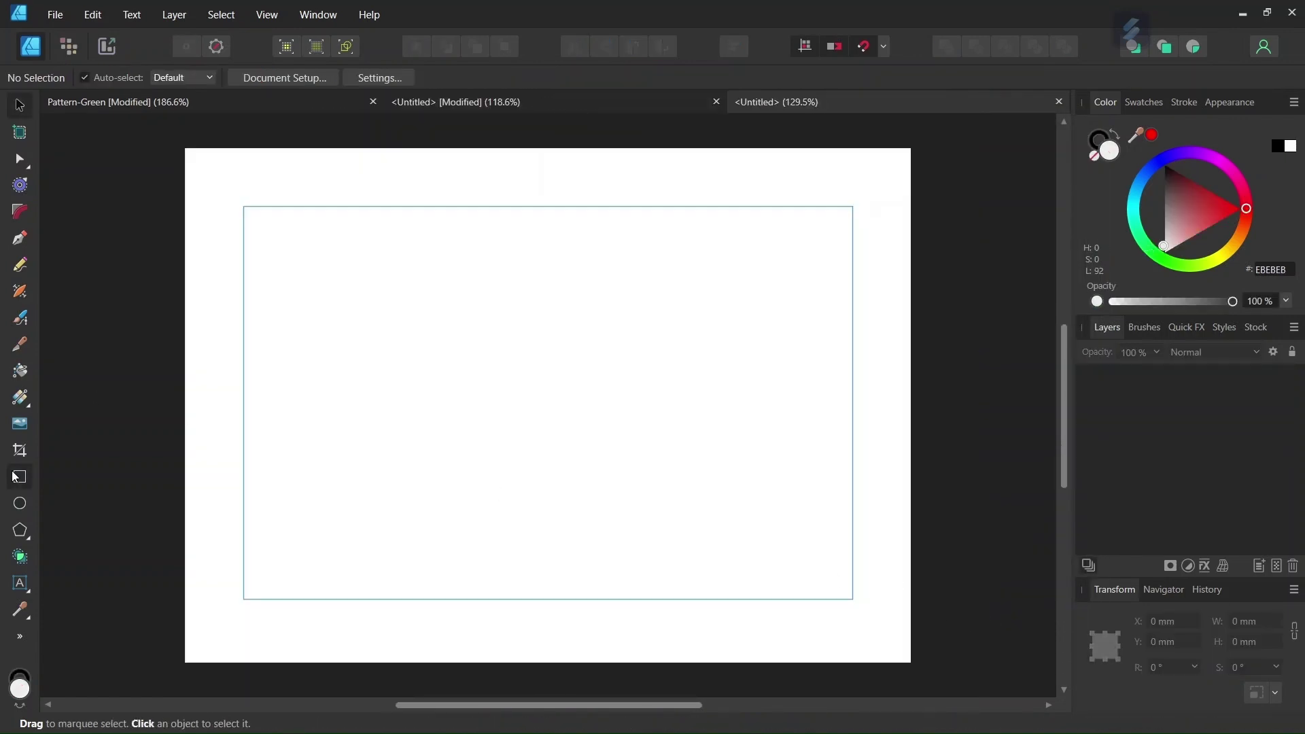
Step: Set fill and stroke to None and draw a rectangle covering the whole A6 page
left_click(106, 76)
left_click(268, 106)
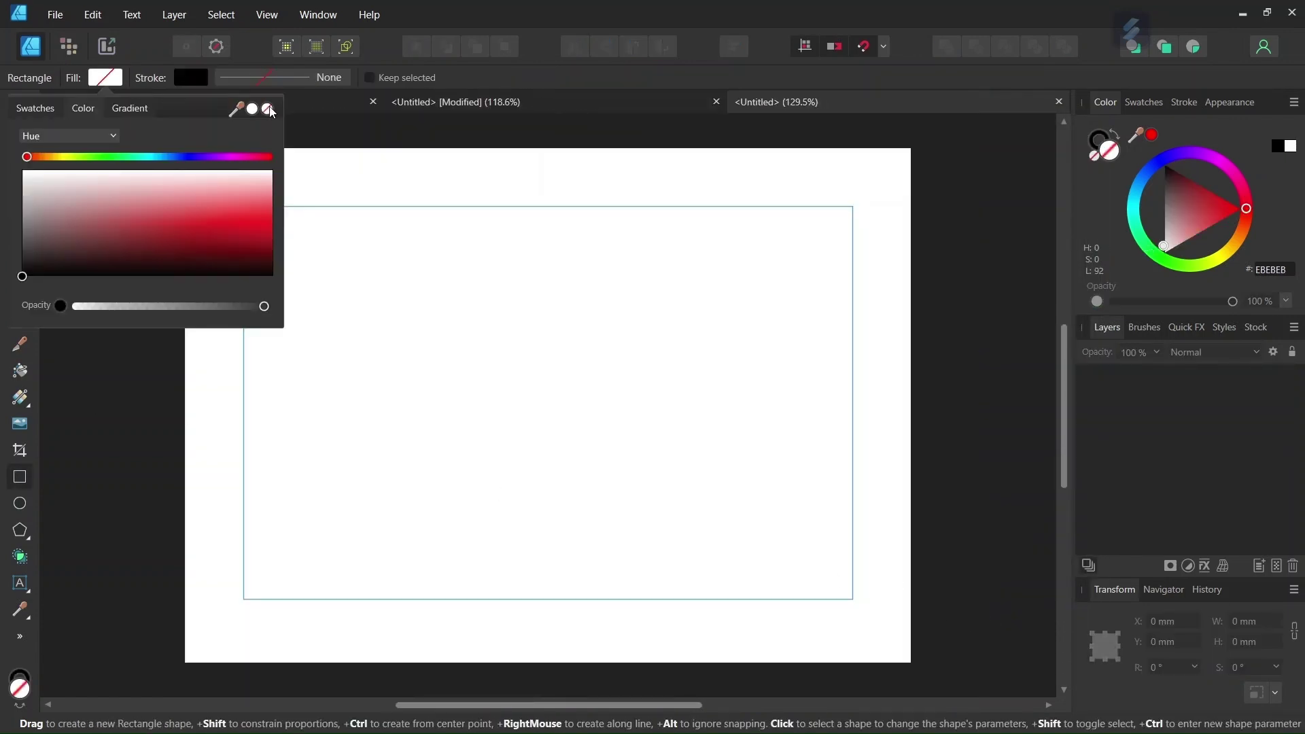
left_click(194, 78)
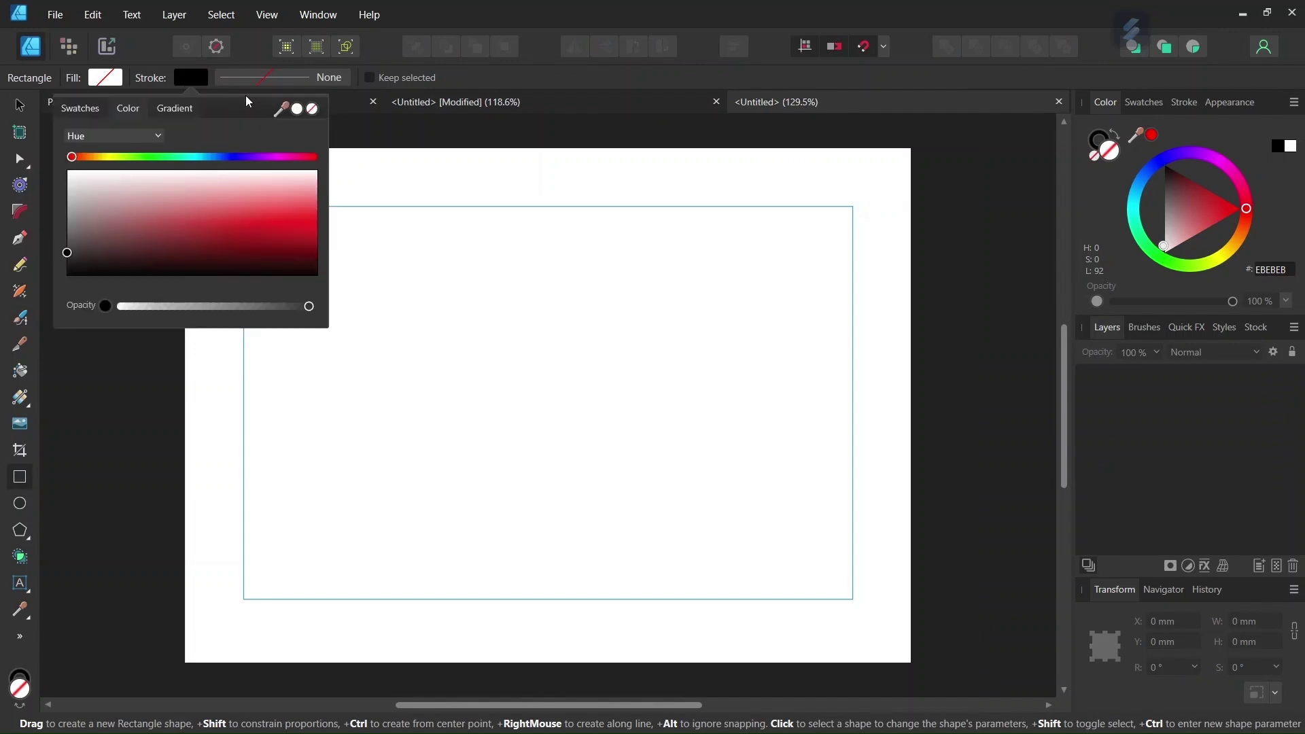
left_click(315, 107)
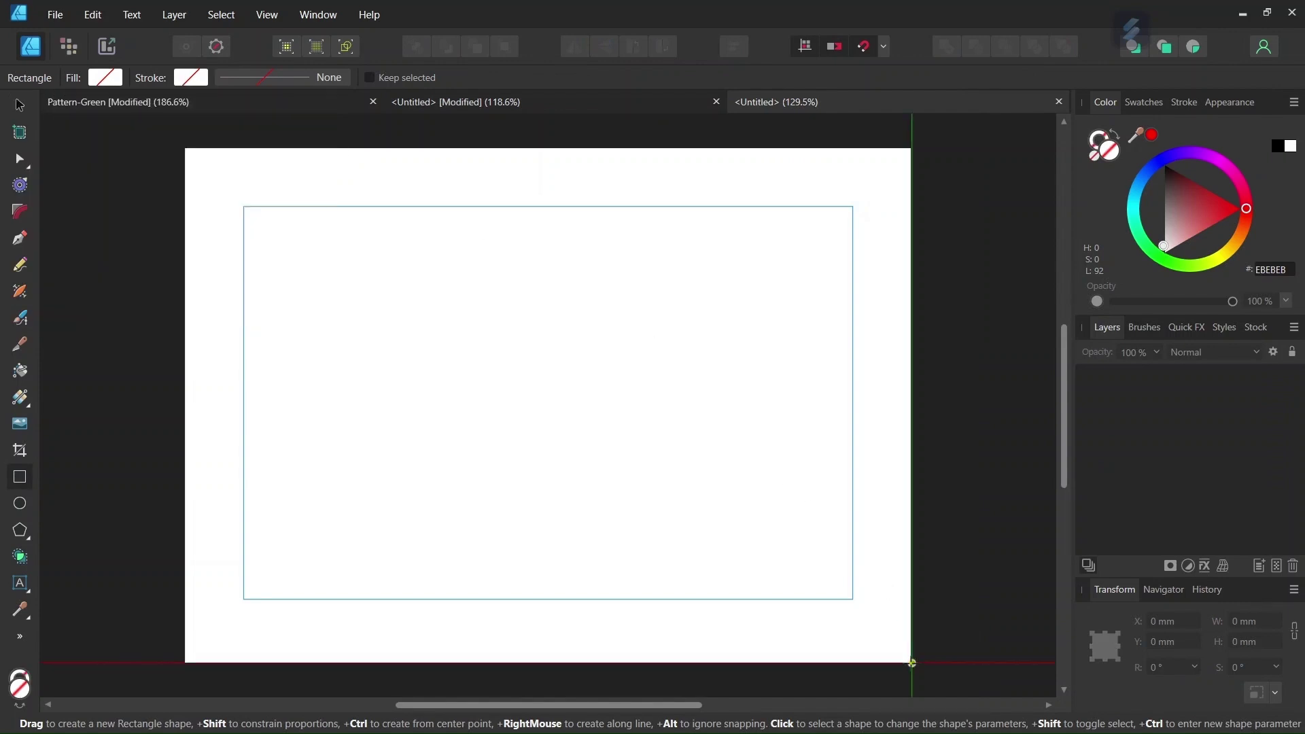
left_click_drag(912, 663, 188, 157)
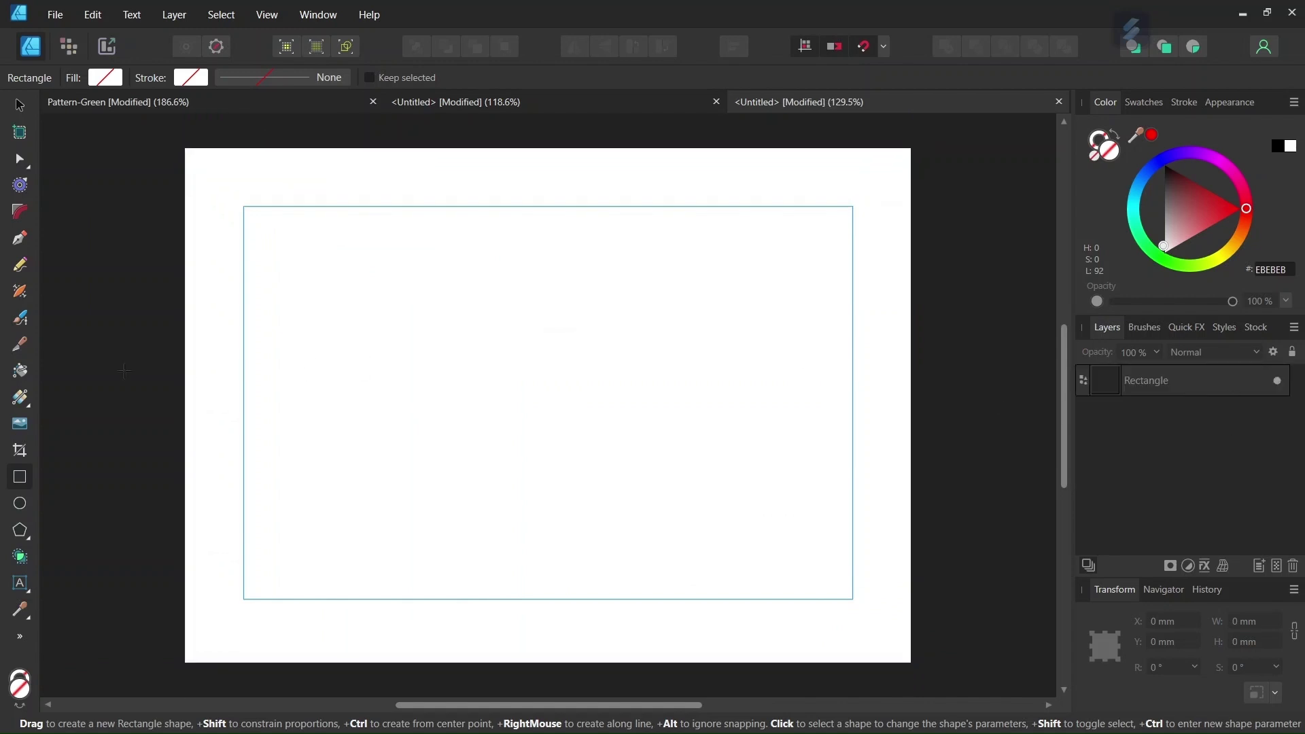
Step: Flood-fill the page rectangle with the Pattern4 image as a repeating bitmap fill
left_click(31, 375)
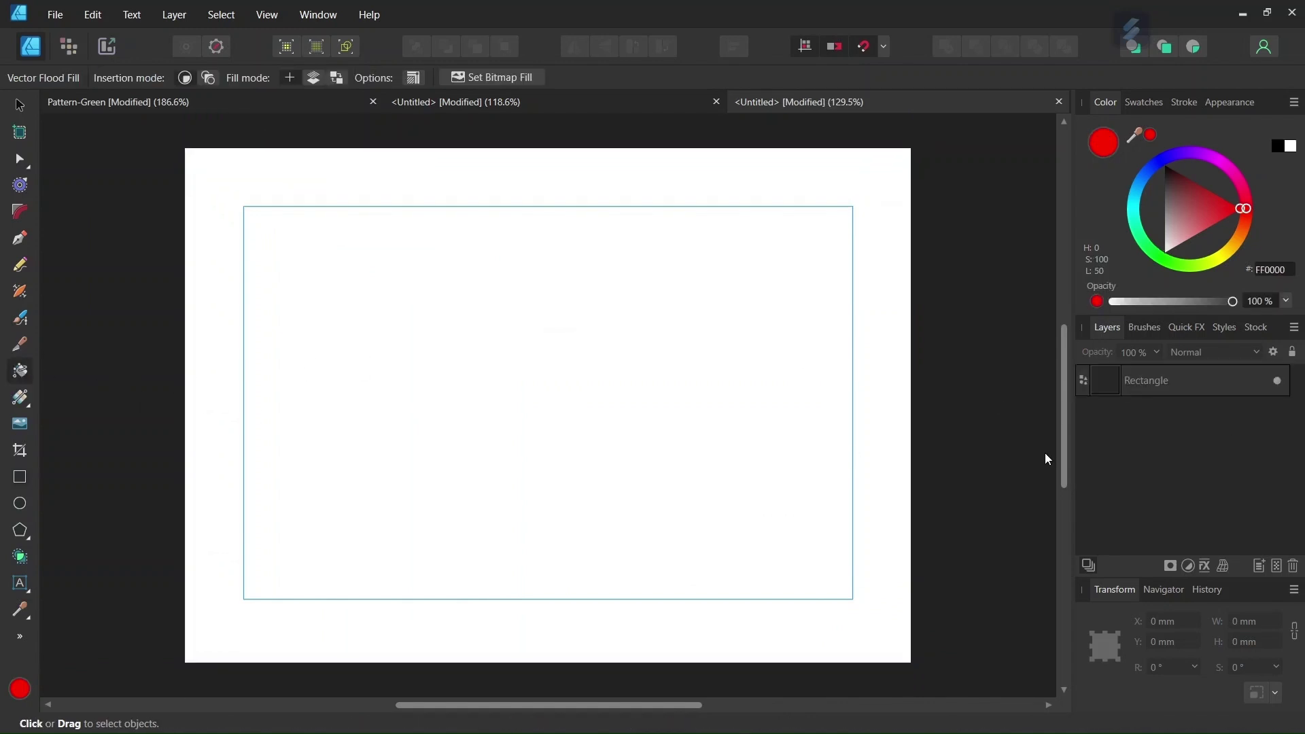
left_click(1164, 379)
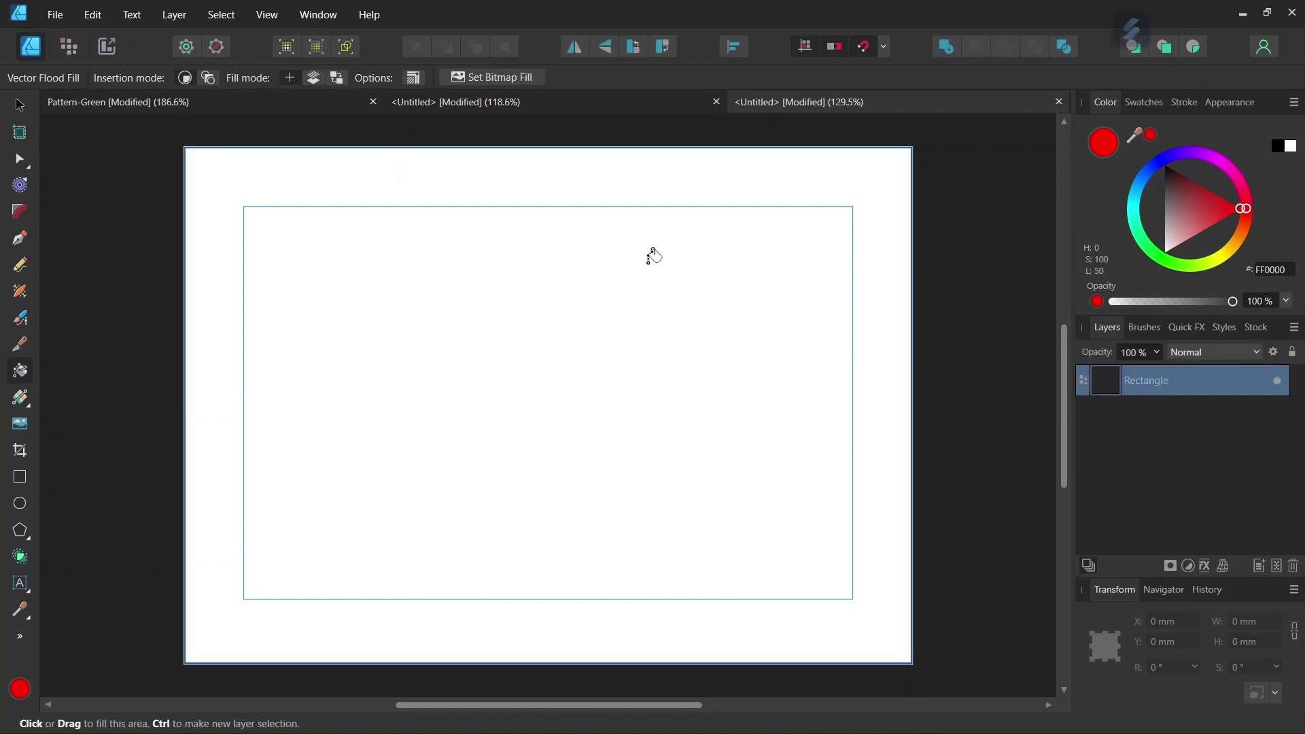
left_click(497, 78)
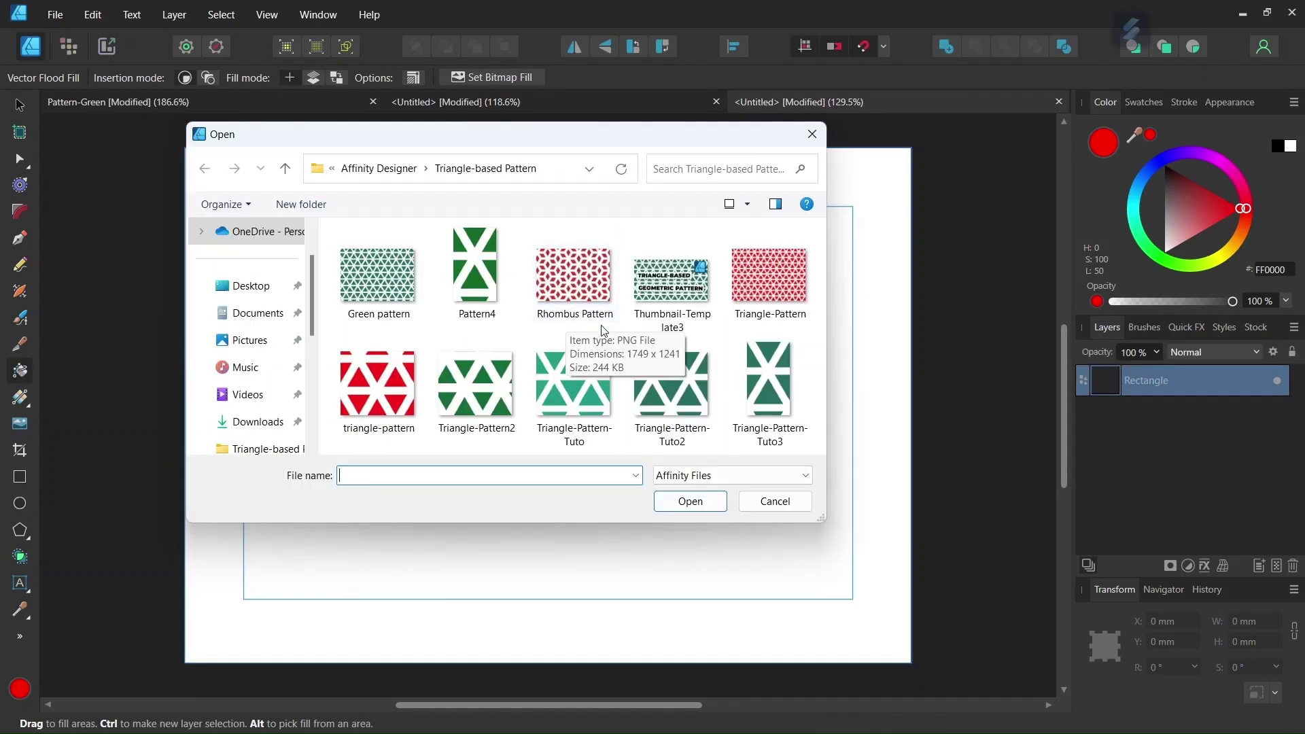
double_click(487, 284)
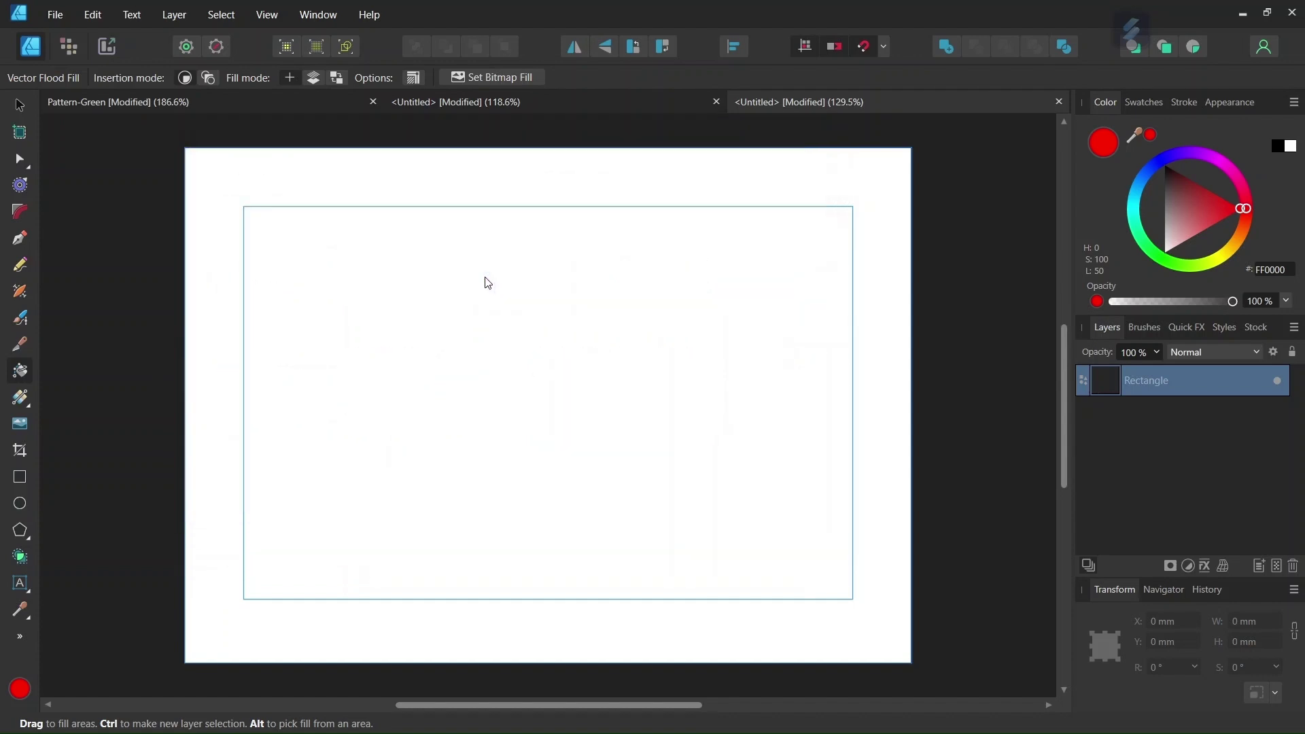
left_click(561, 314)
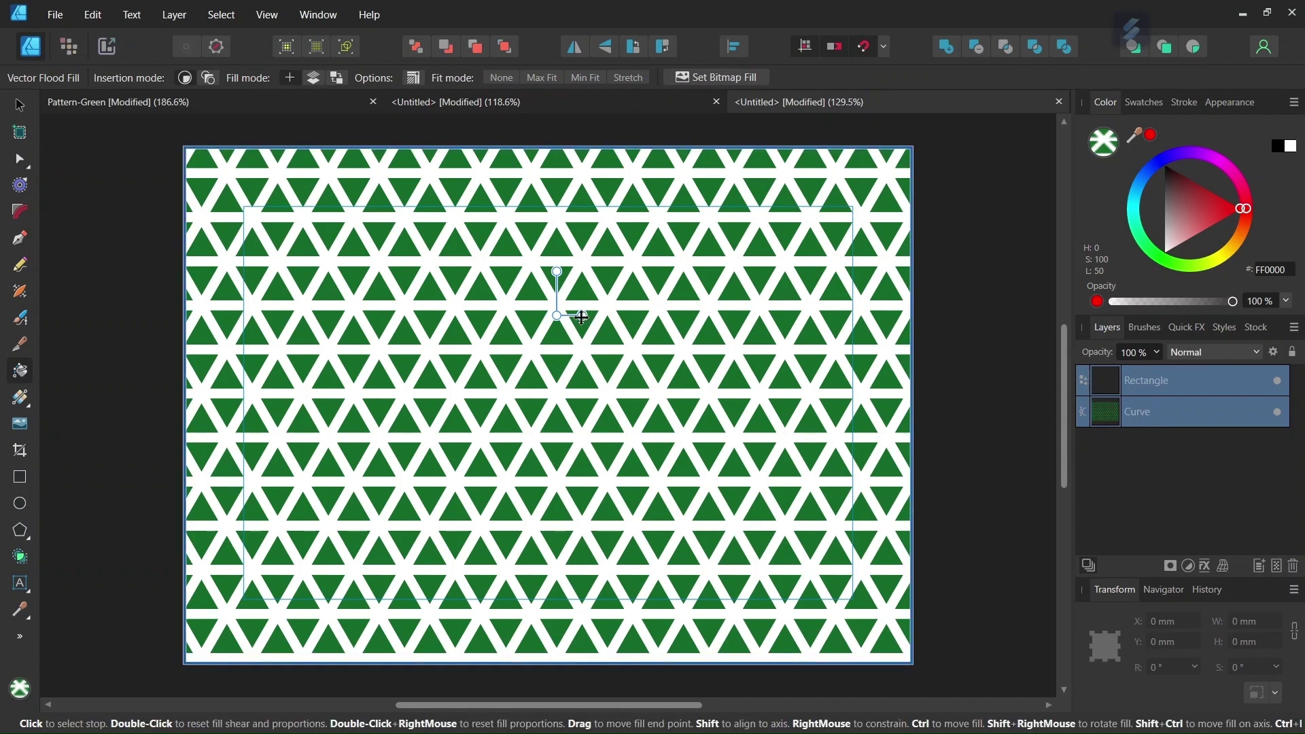
Step: Rescale the Pattern4 bitmap fill via its end handle and zoom out to view the page
mouse_move(585, 315)
left_mouse_down()
mouse_move(612, 313)
mouse_move(585, 313)
left_mouse_up()
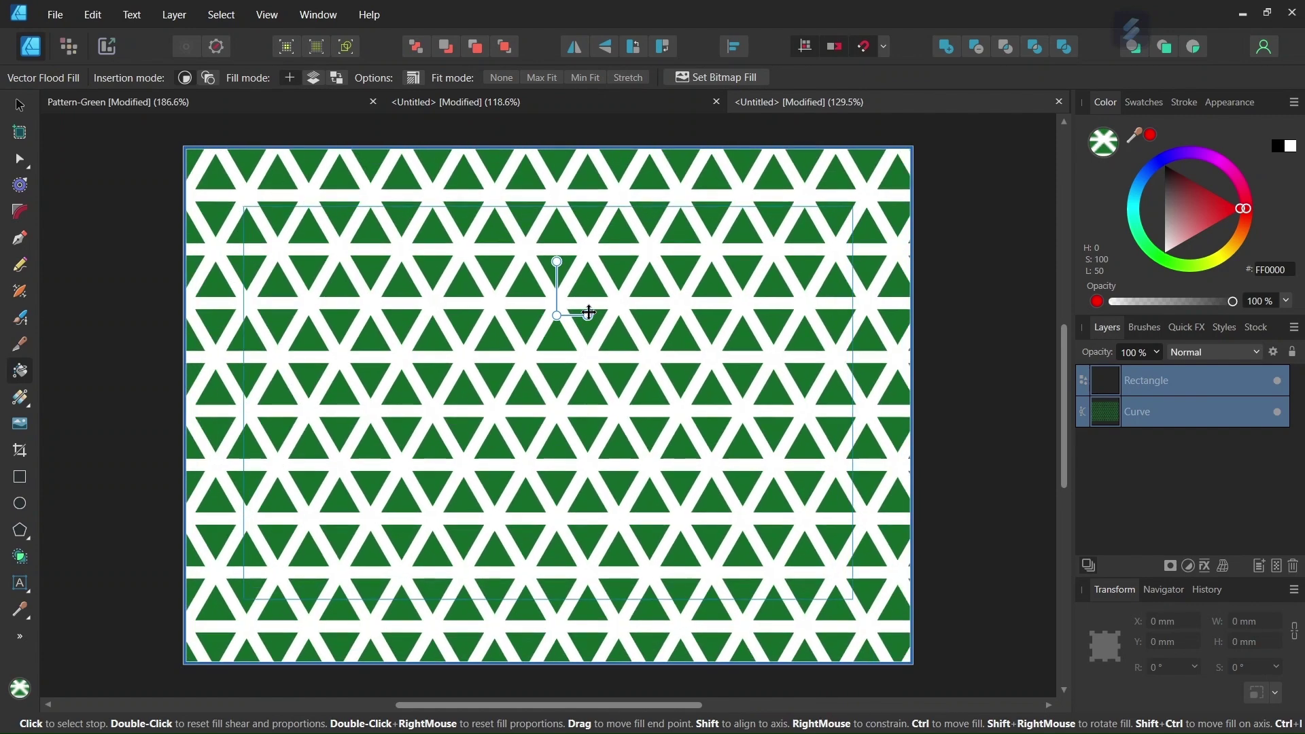
scroll(585, 313, "down", 3)
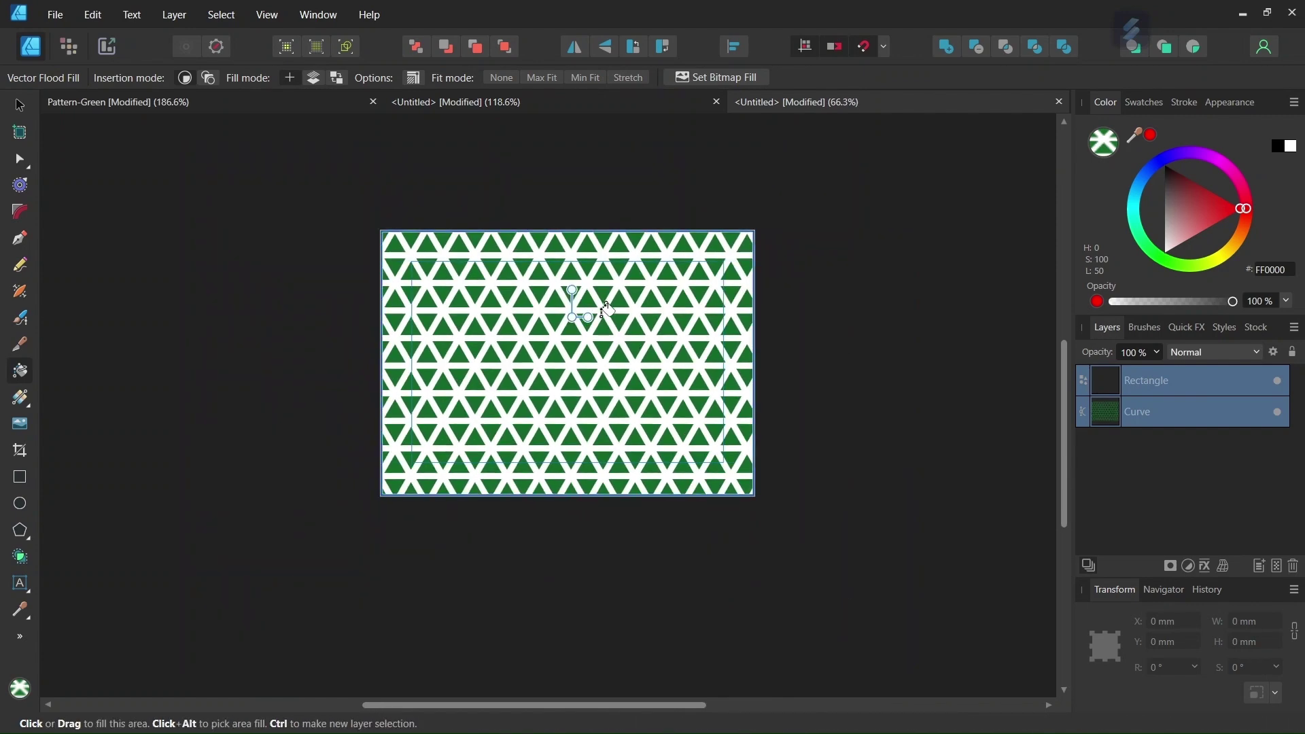
scroll(592, 316, "up", 1)
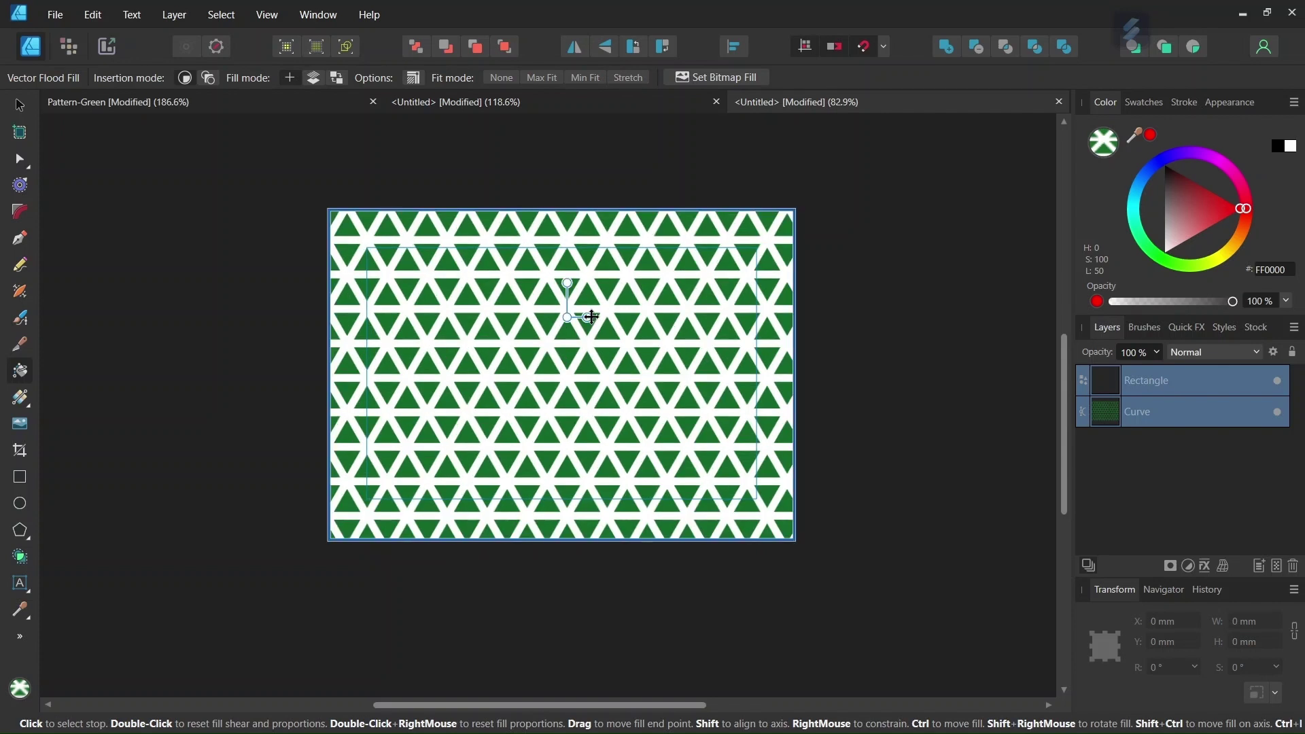